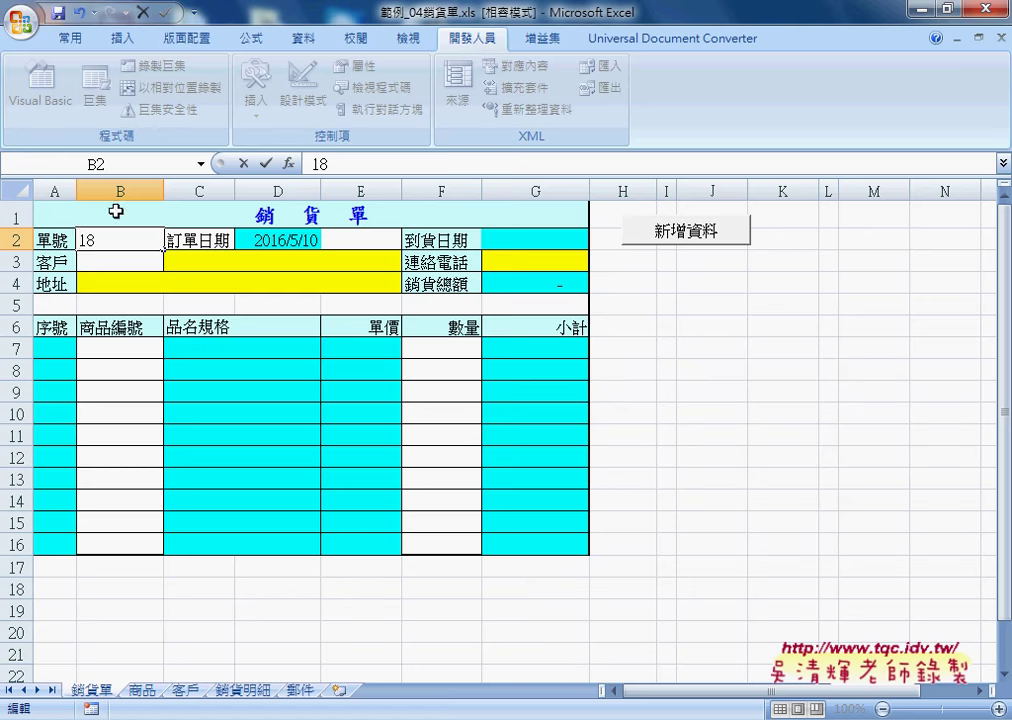
Choose delivery type 3普通件 in E2 and customer 0003 in B3.
click(384, 243)
click(410, 241)
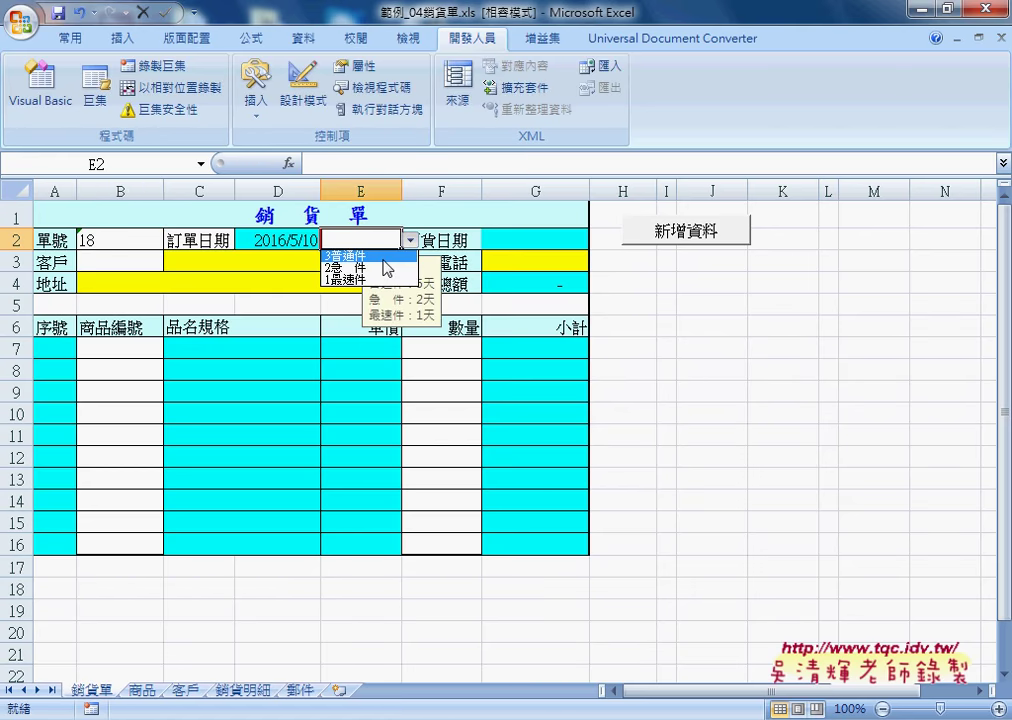
click(343, 256)
click(119, 263)
click(172, 262)
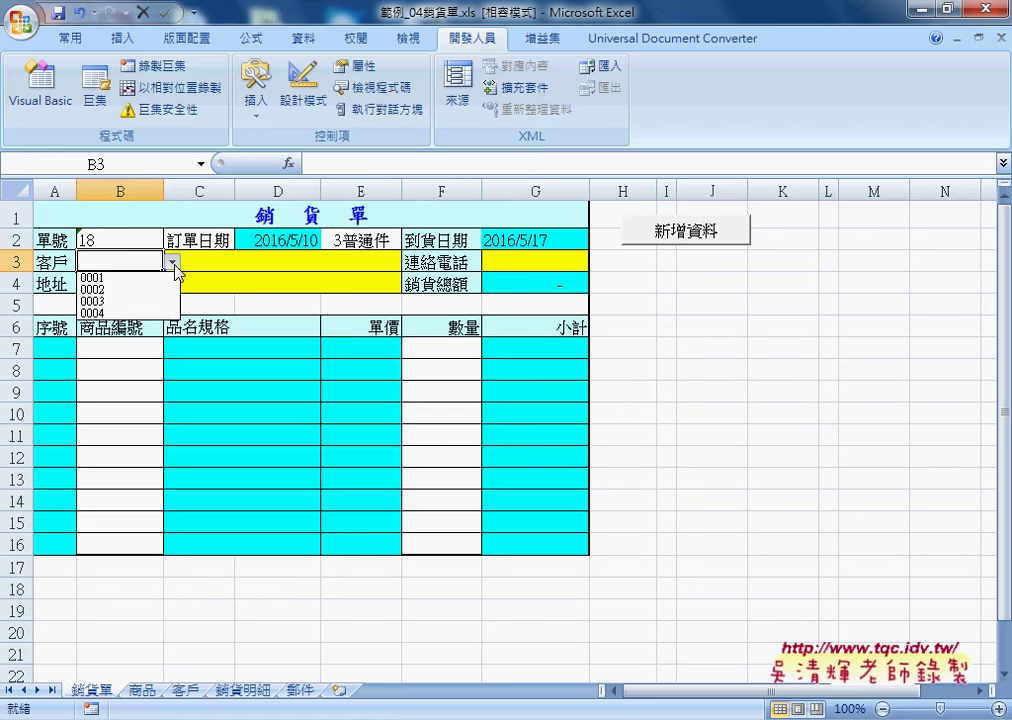
click(140, 299)
Pick products A2101 in B7 and B1102 in B8.
click(140, 350)
click(172, 352)
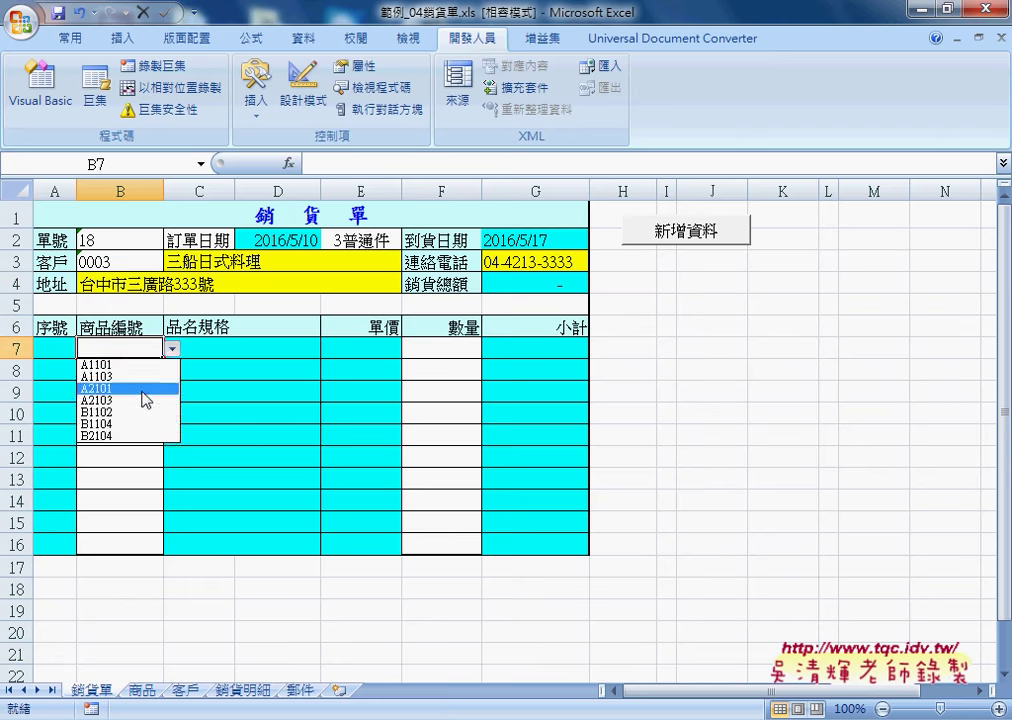
click(140, 389)
click(140, 373)
click(172, 371)
click(140, 398)
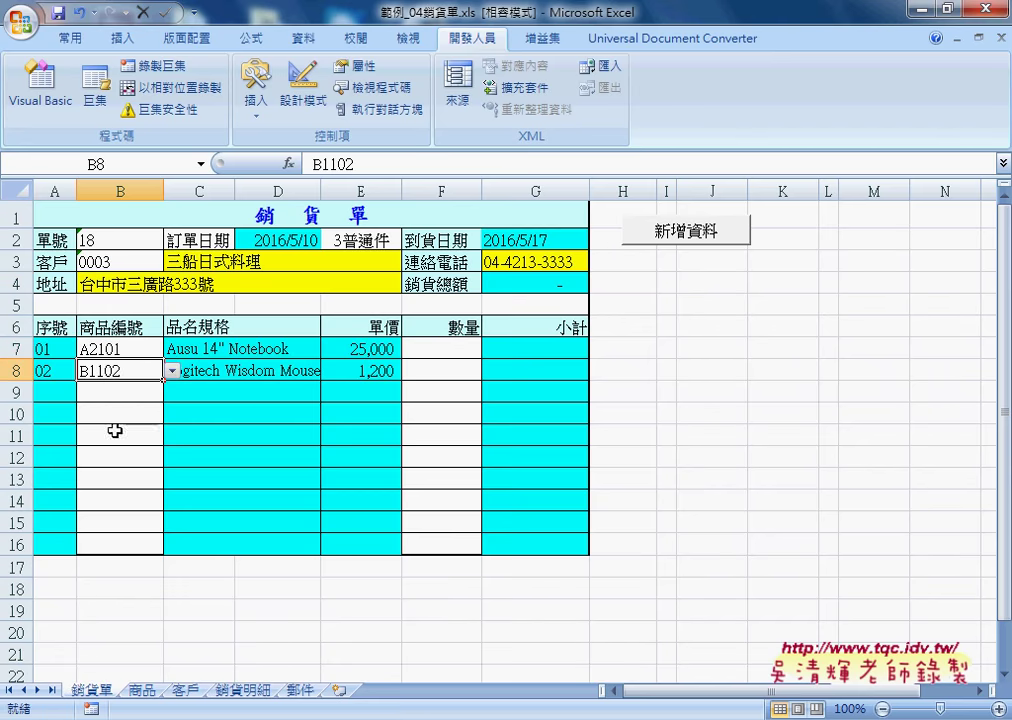
Set quantities 4 in F7 and 6 in F8, then submit order 18 with 新增資料.
click(418, 352)
click(490, 348)
click(465, 399)
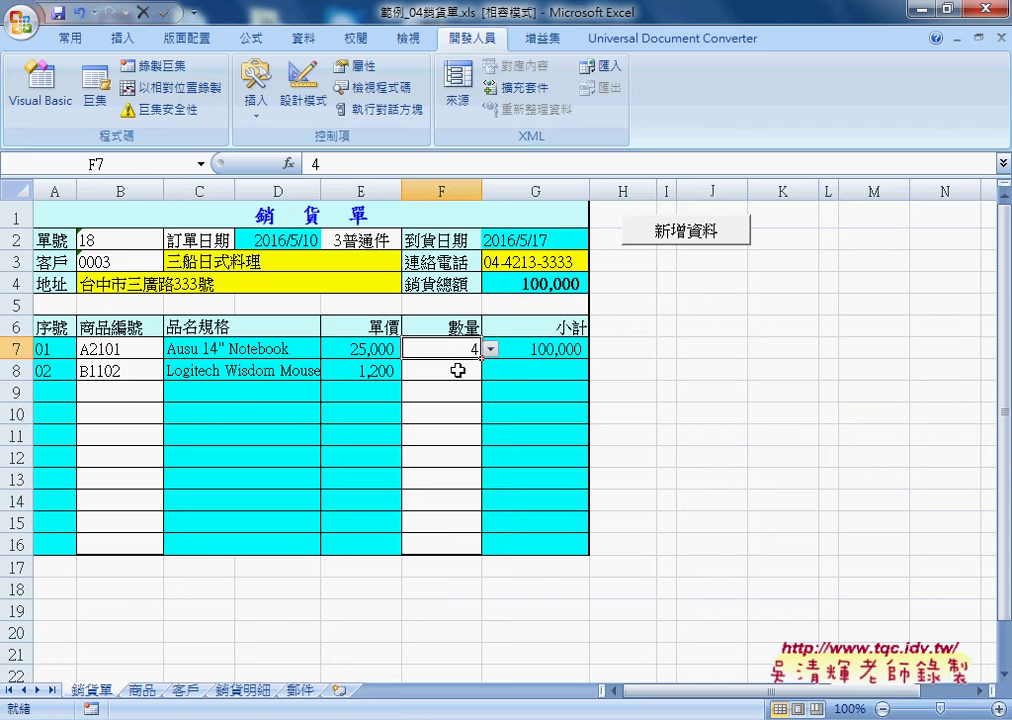
click(459, 370)
click(490, 371)
click(459, 446)
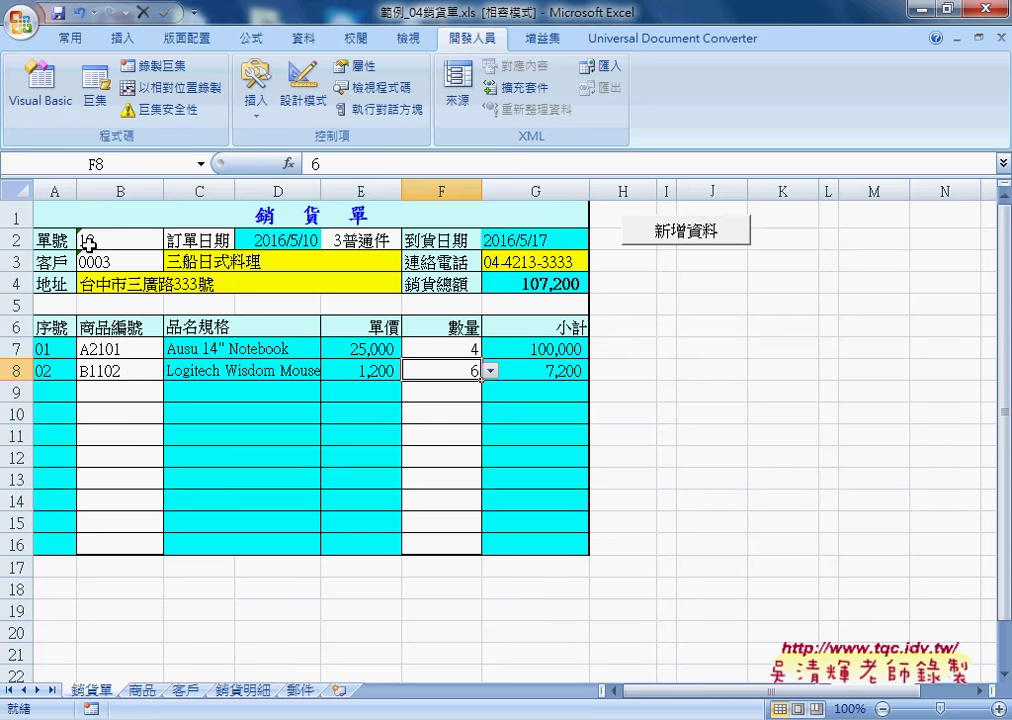
click(707, 233)
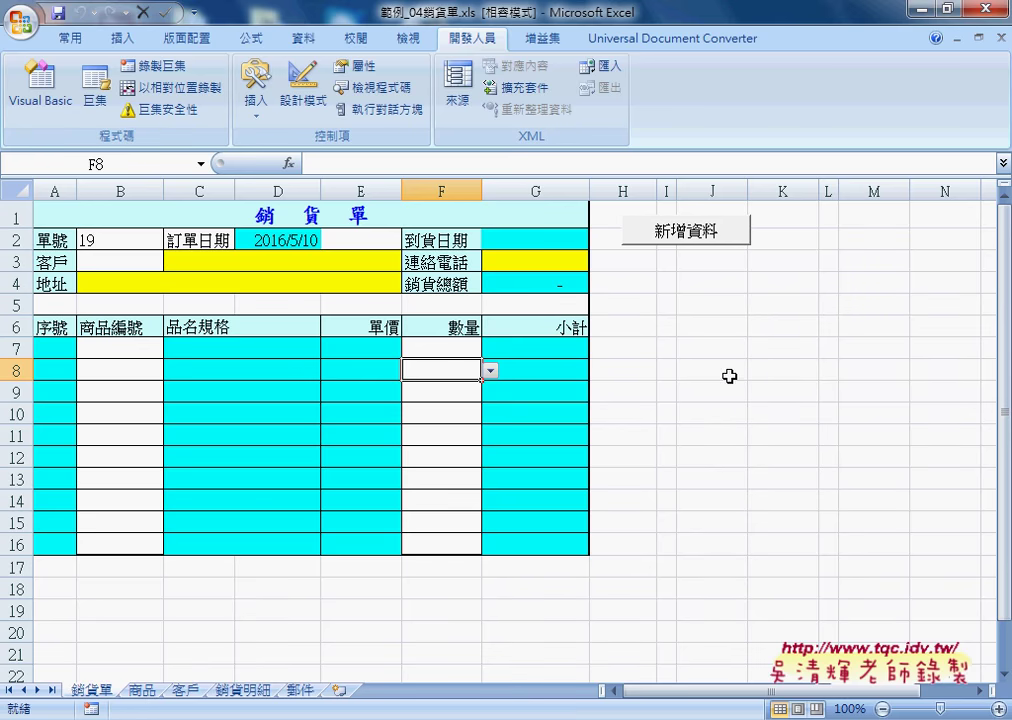
Choose delivery type 2急 件 in E2 and customer 0004 in B3.
click(372, 241)
click(410, 241)
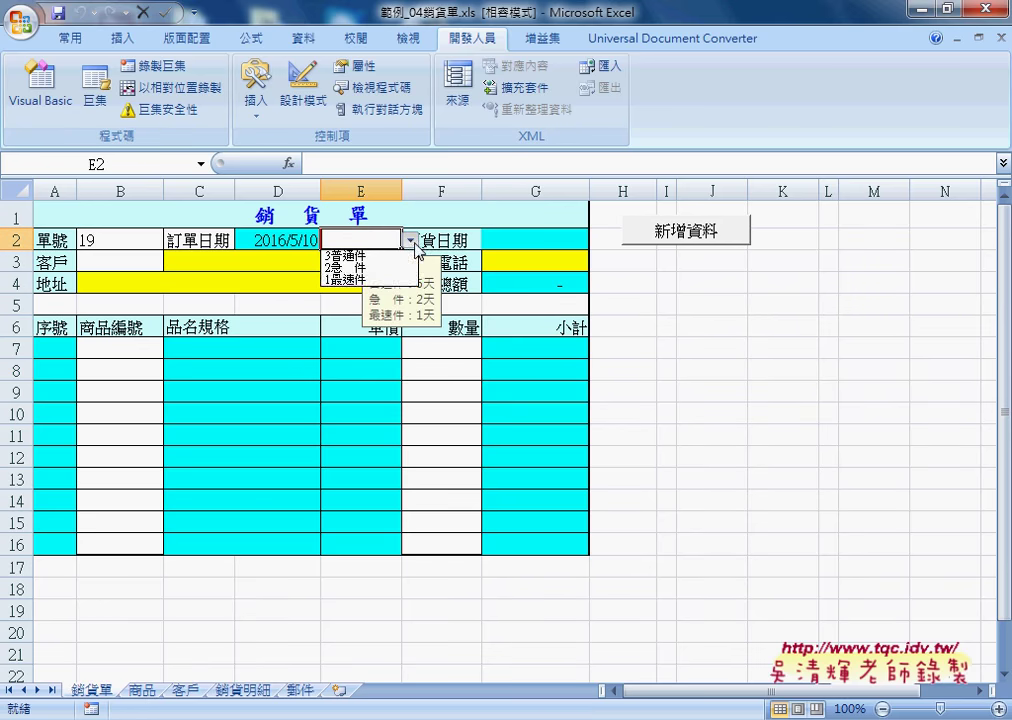
click(345, 265)
click(140, 258)
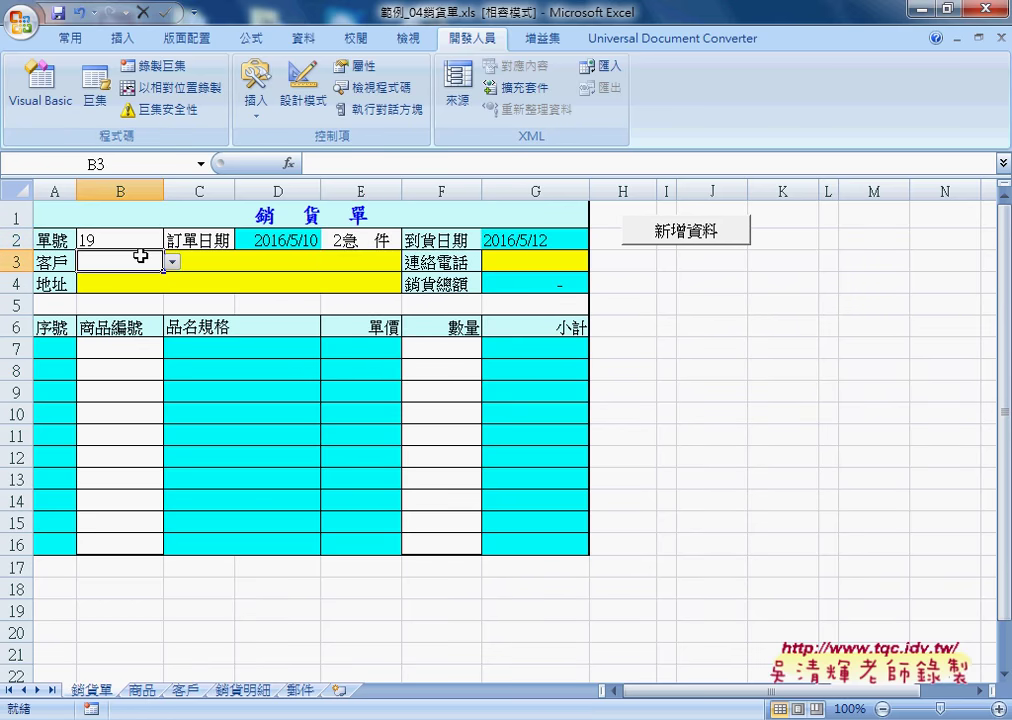
click(172, 261)
click(100, 307)
Enter product A2101 with quantity 2 in row 7 and submit order 19 with 新增資料.
click(168, 352)
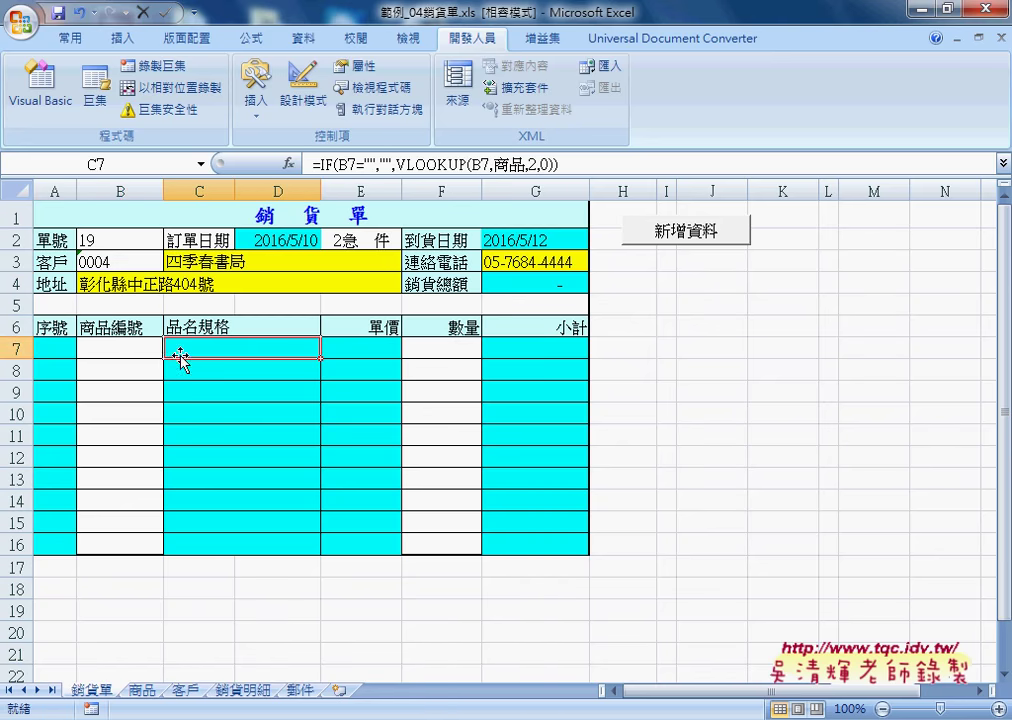
click(140, 350)
click(172, 348)
click(150, 364)
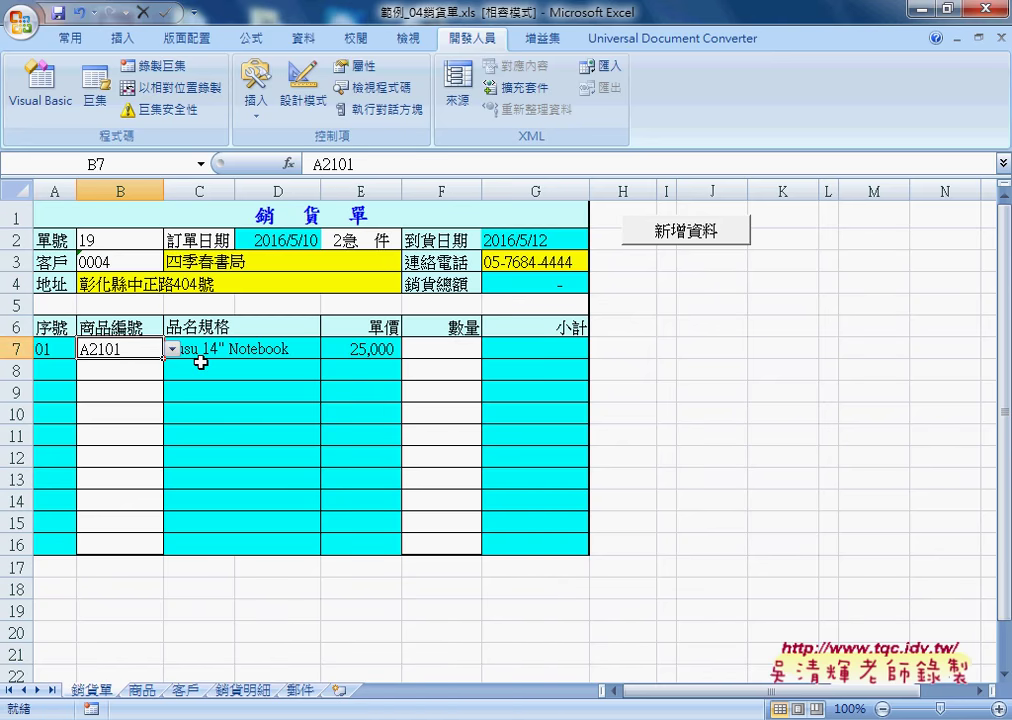
click(432, 350)
click(490, 348)
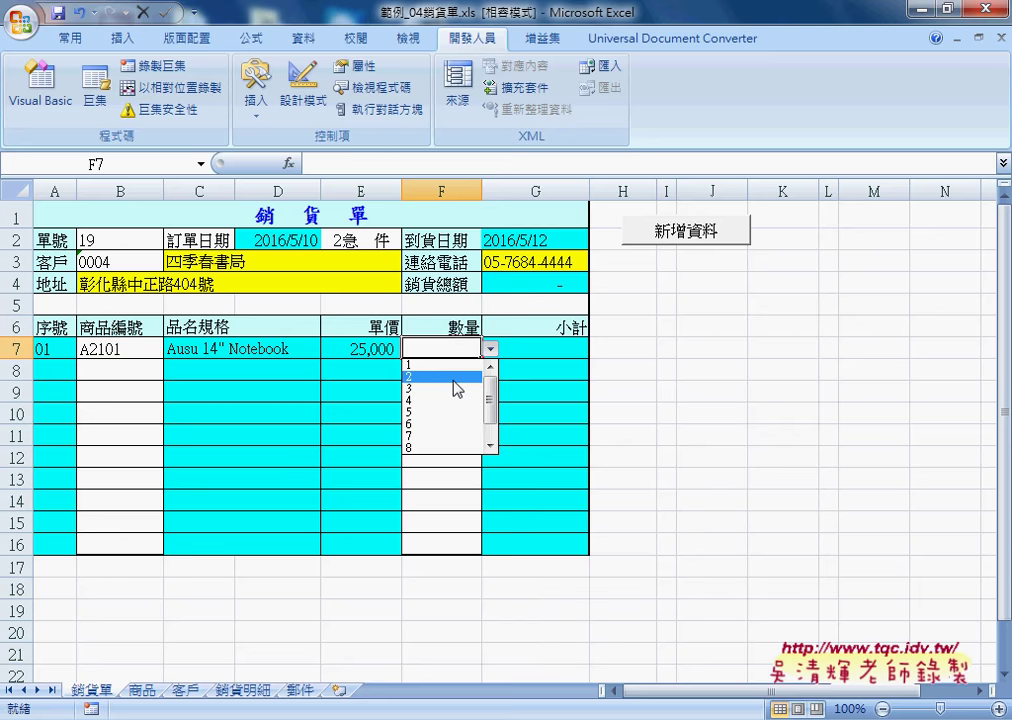
click(453, 378)
click(692, 236)
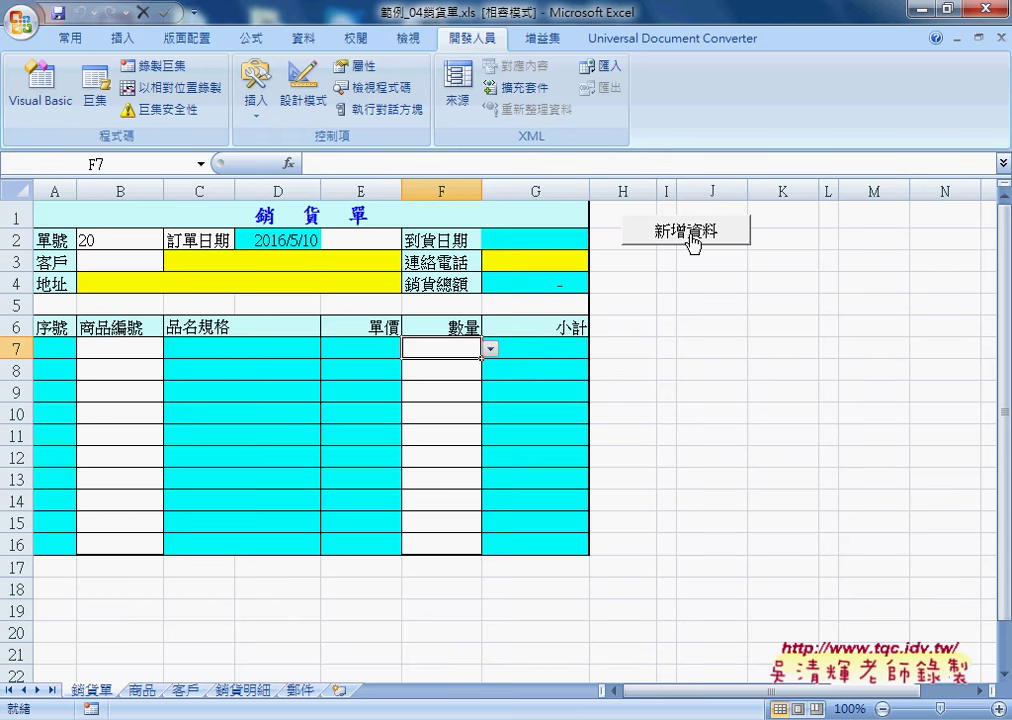
click(242, 690)
drag(50, 539, 740, 561)
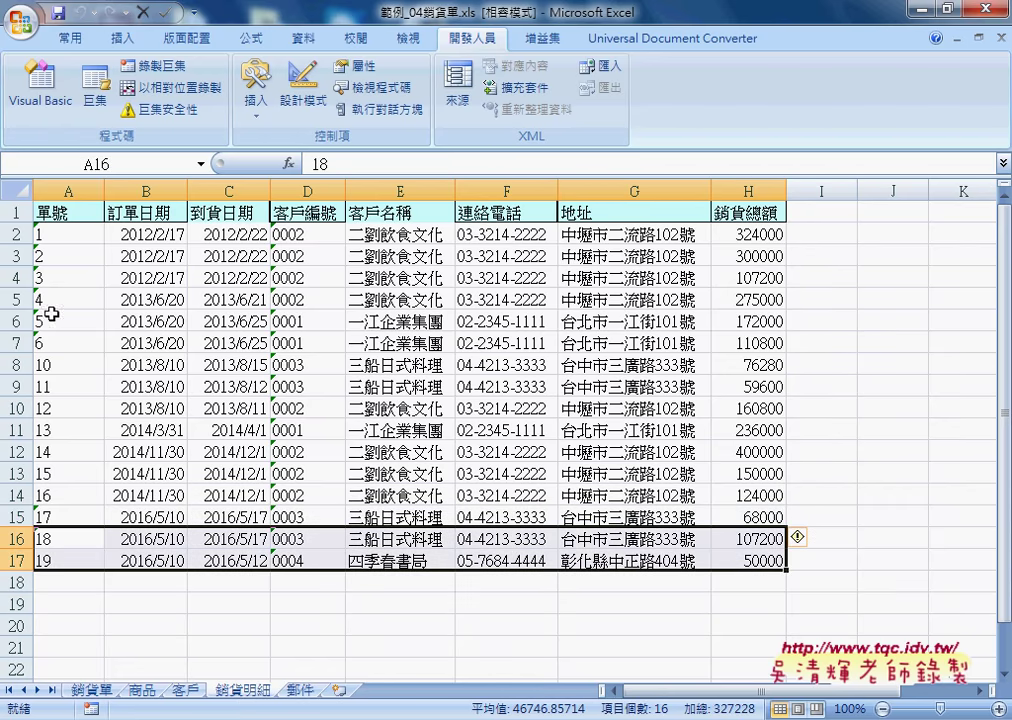
drag(83, 243, 69, 560)
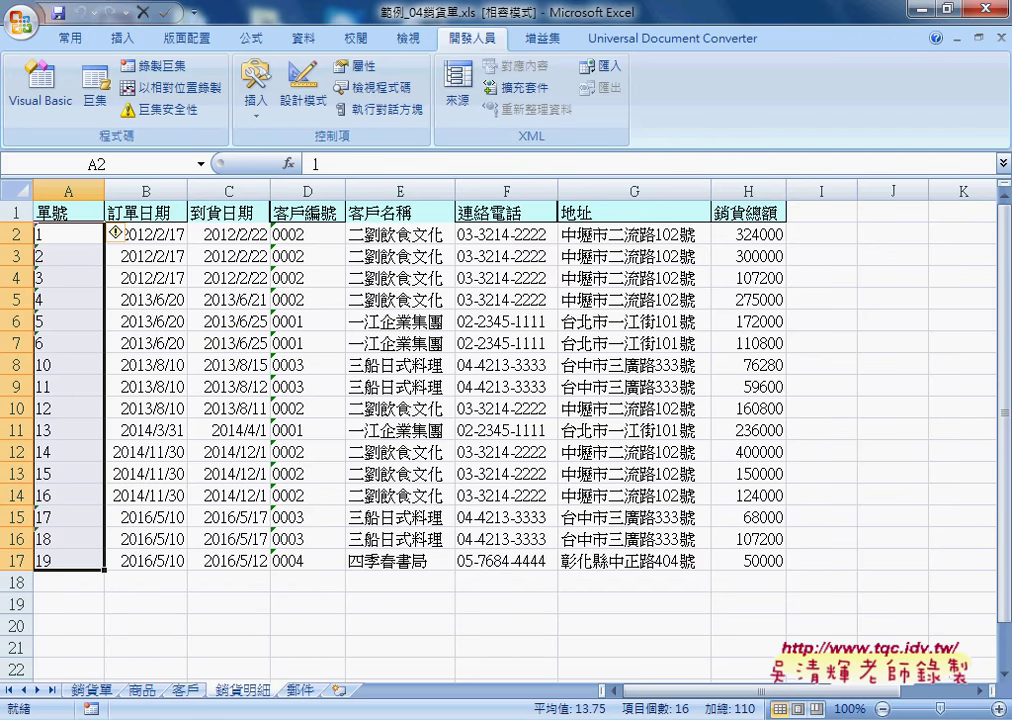
click(92, 690)
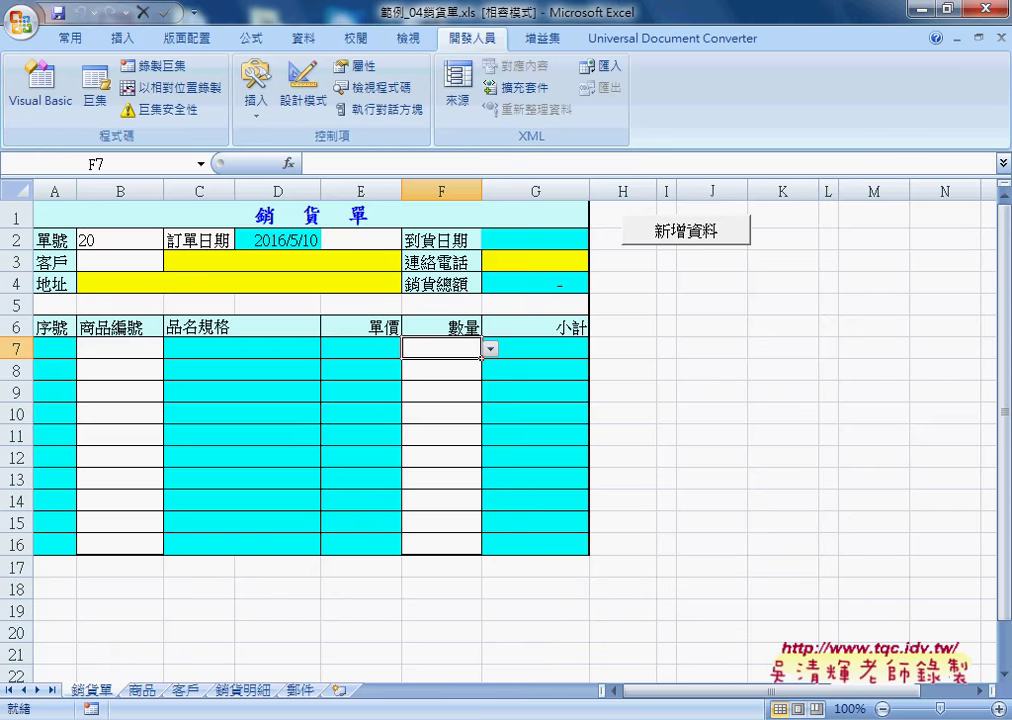
key(alt+Tab)
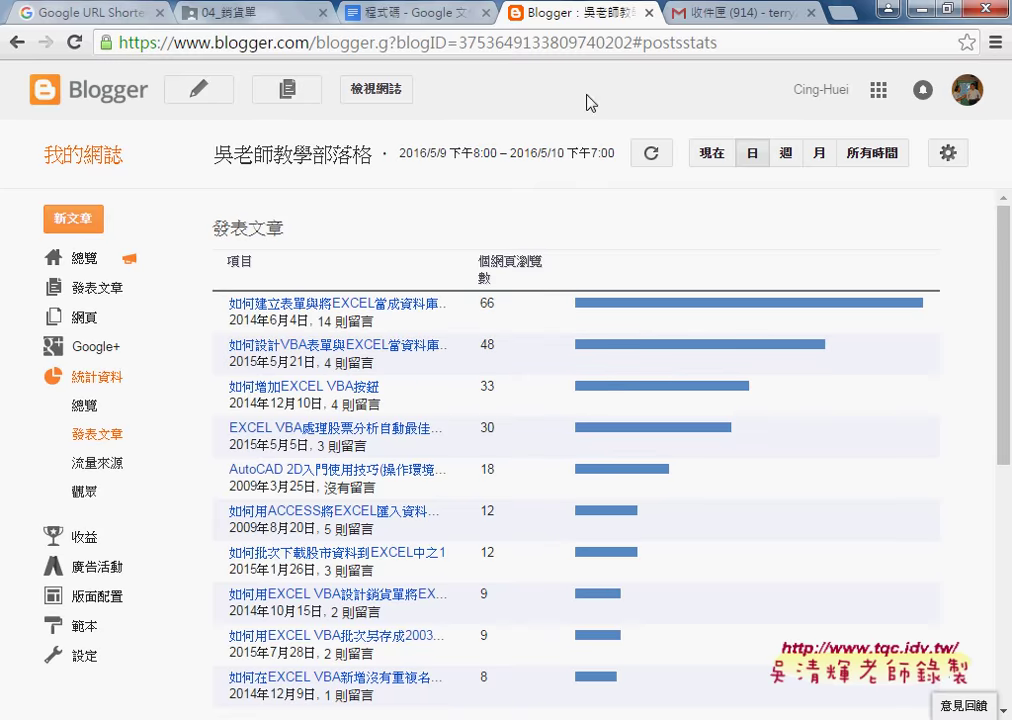
click(390, 12)
scroll(443, 342, up, 3)
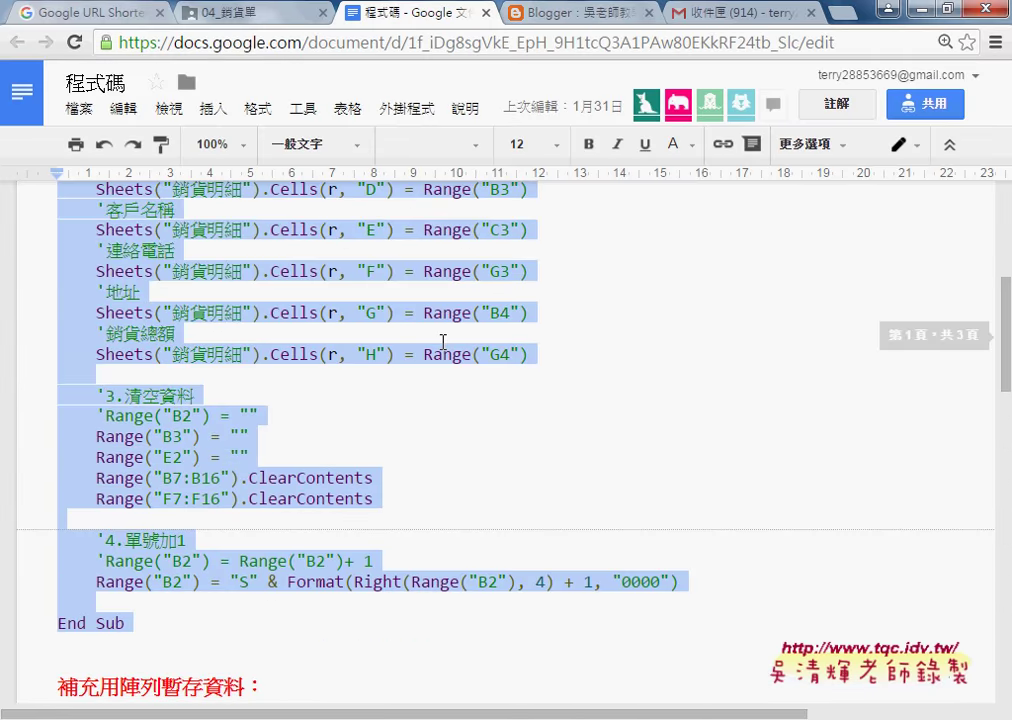
scroll(443, 342, up, 3)
click(443, 342)
drag(231, 228, 98, 227)
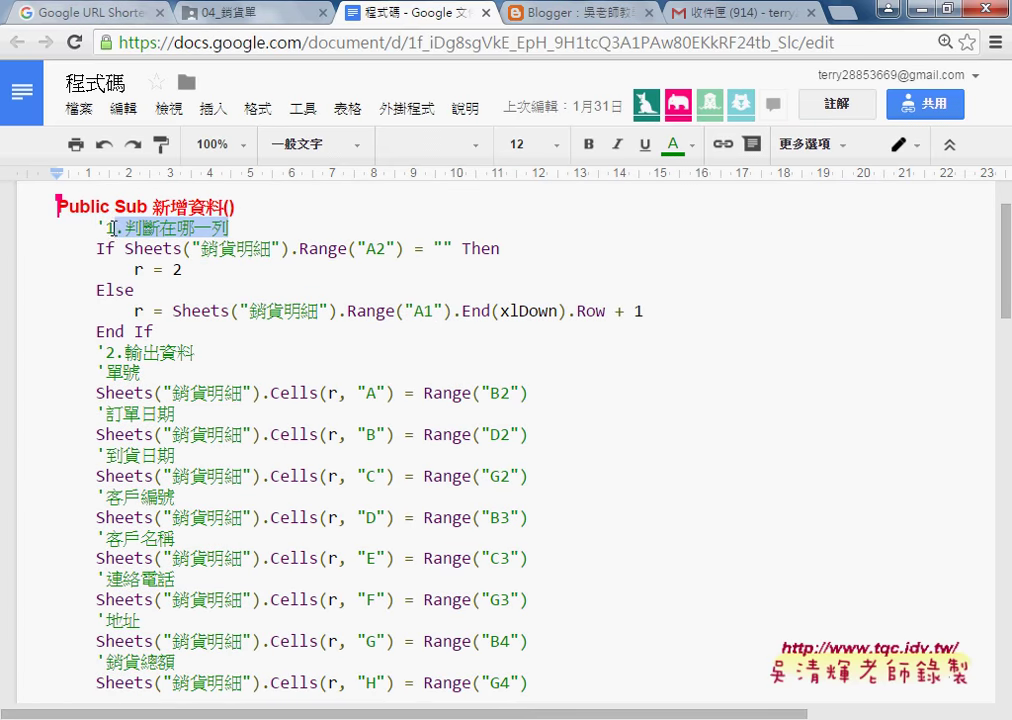
scroll(385, 342, down, 2)
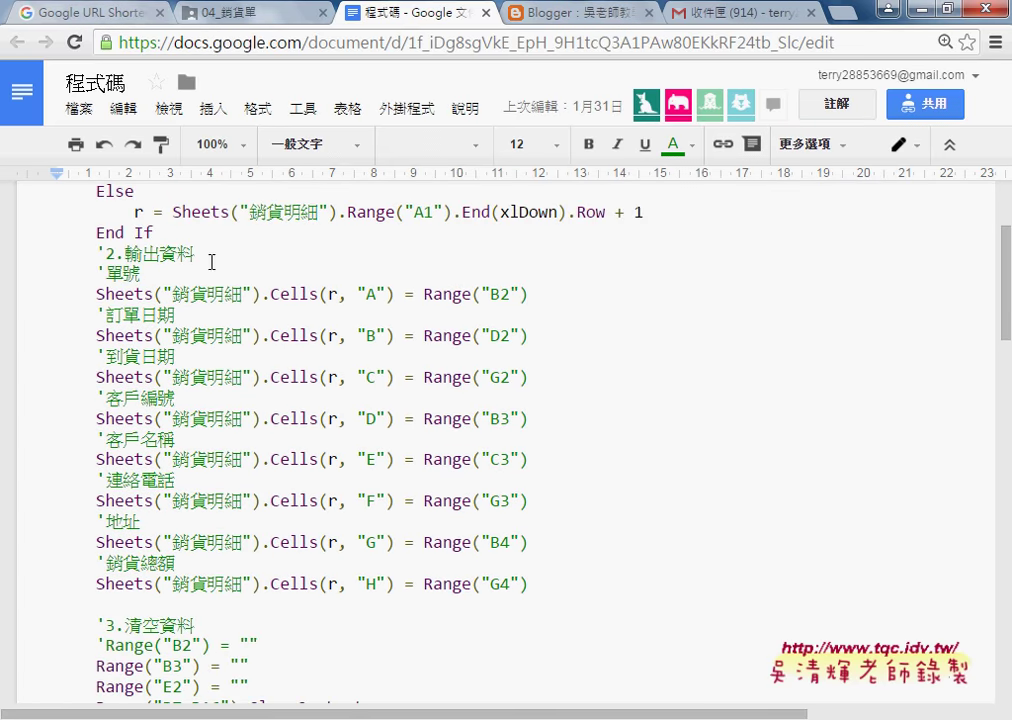
drag(195, 253, 100, 253)
scroll(296, 318, down, 3)
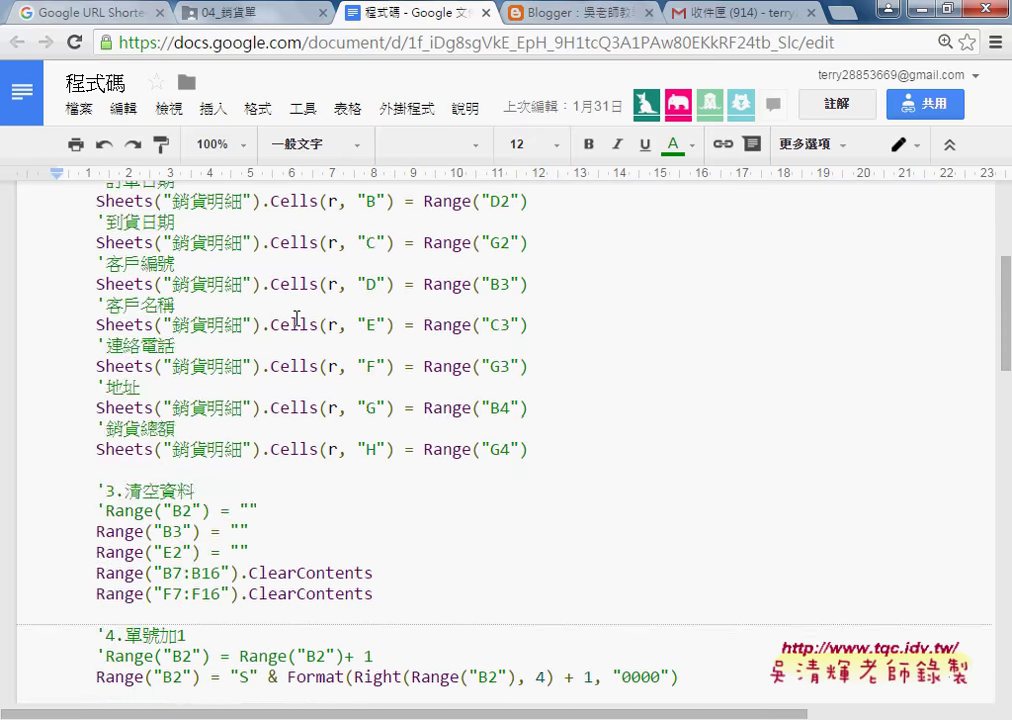
drag(194, 327, 98, 327)
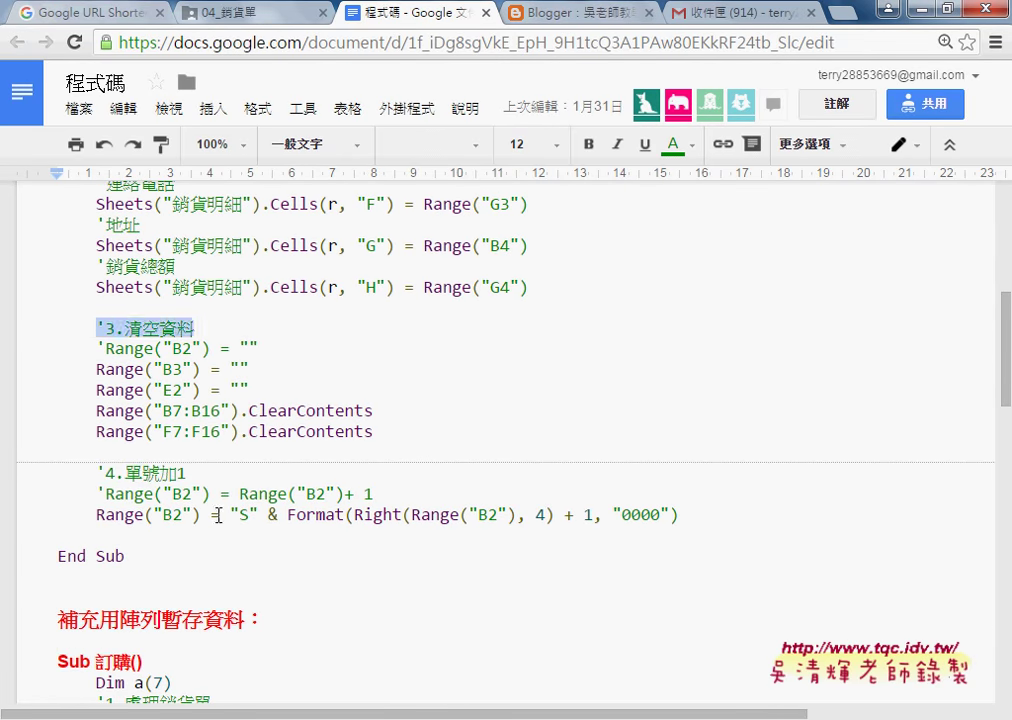
drag(187, 472, 101, 468)
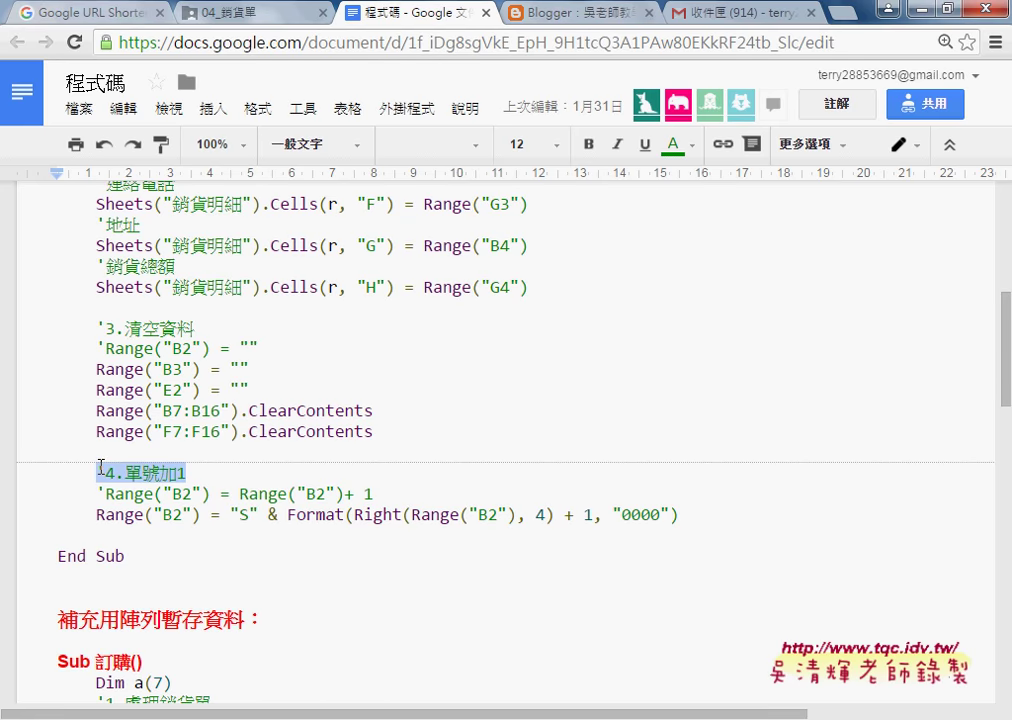
key(alt+Tab)
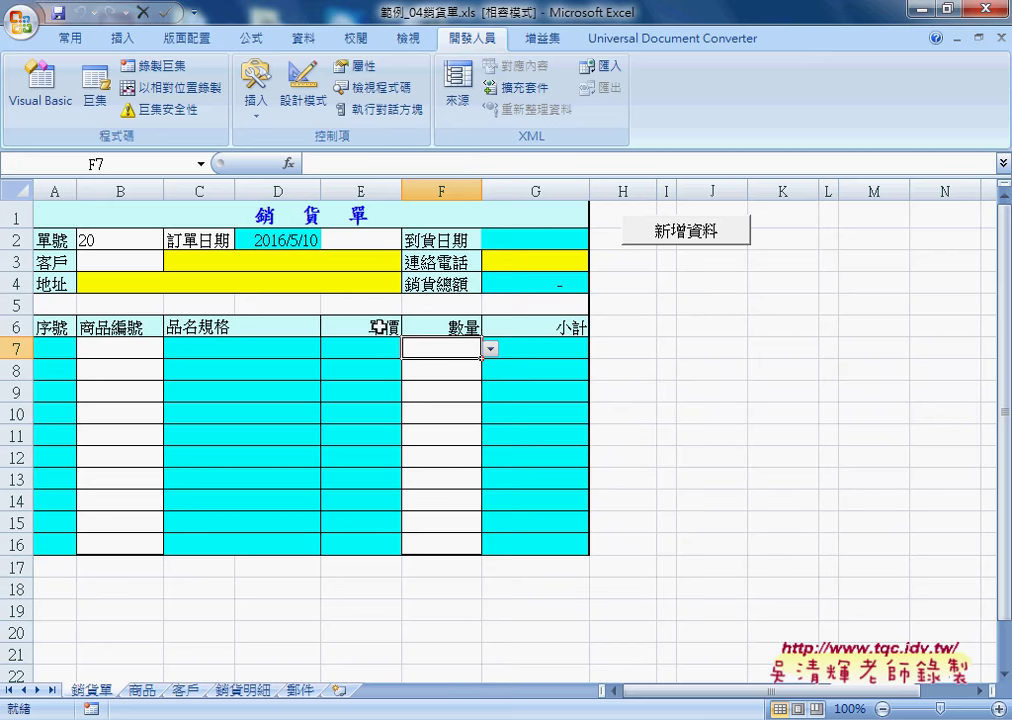
click(206, 262)
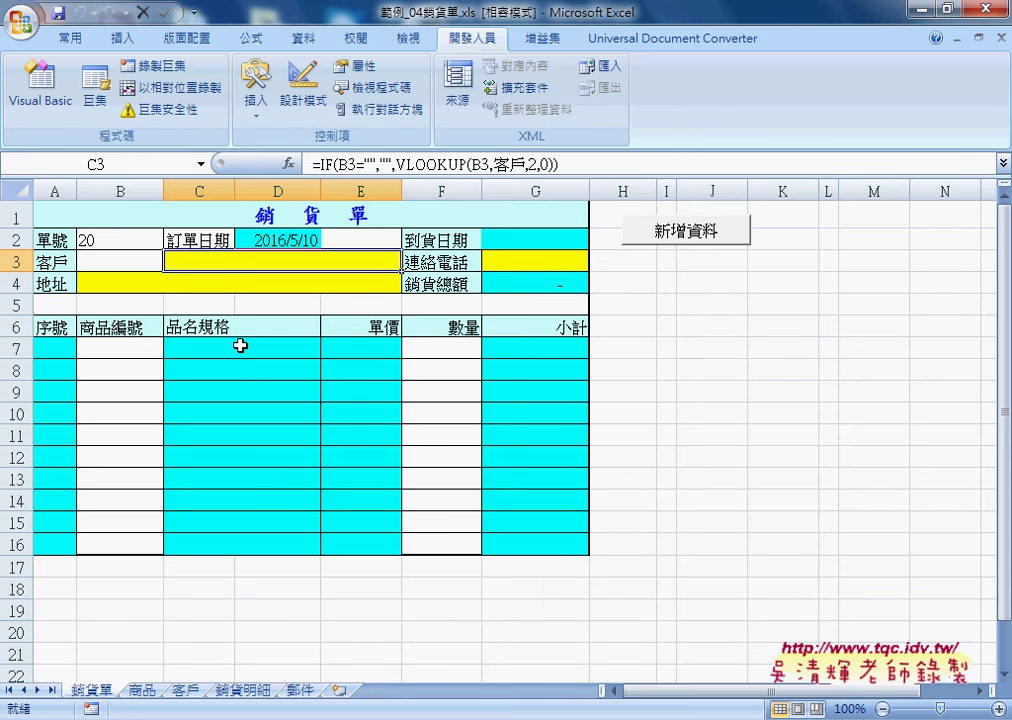
drag(240, 345, 340, 540)
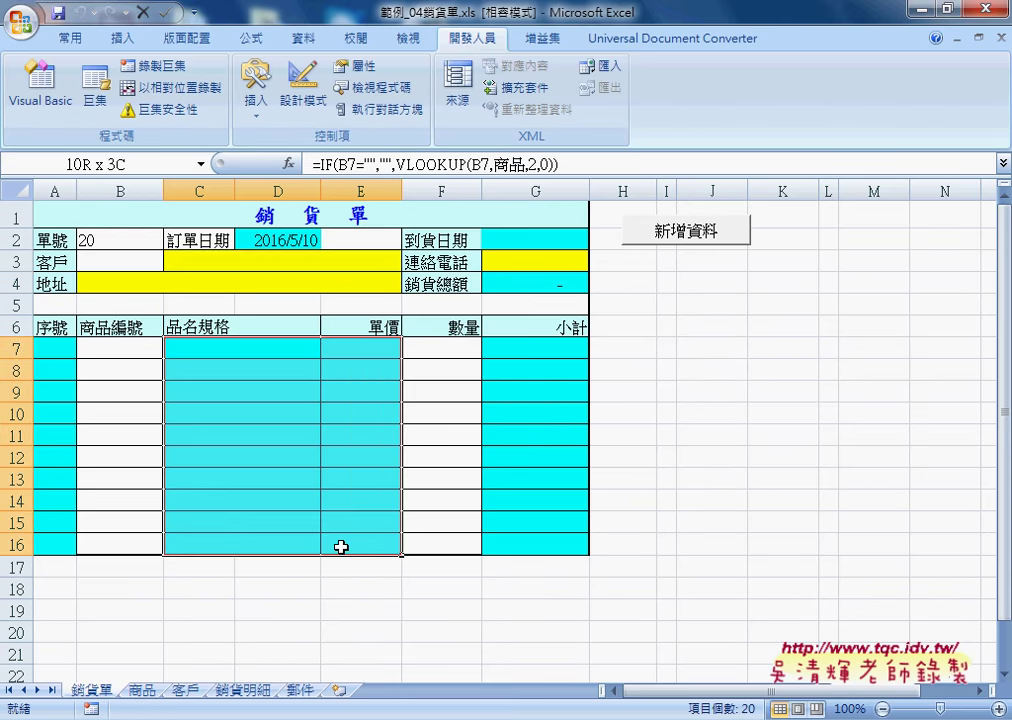
drag(117, 345, 117, 545)
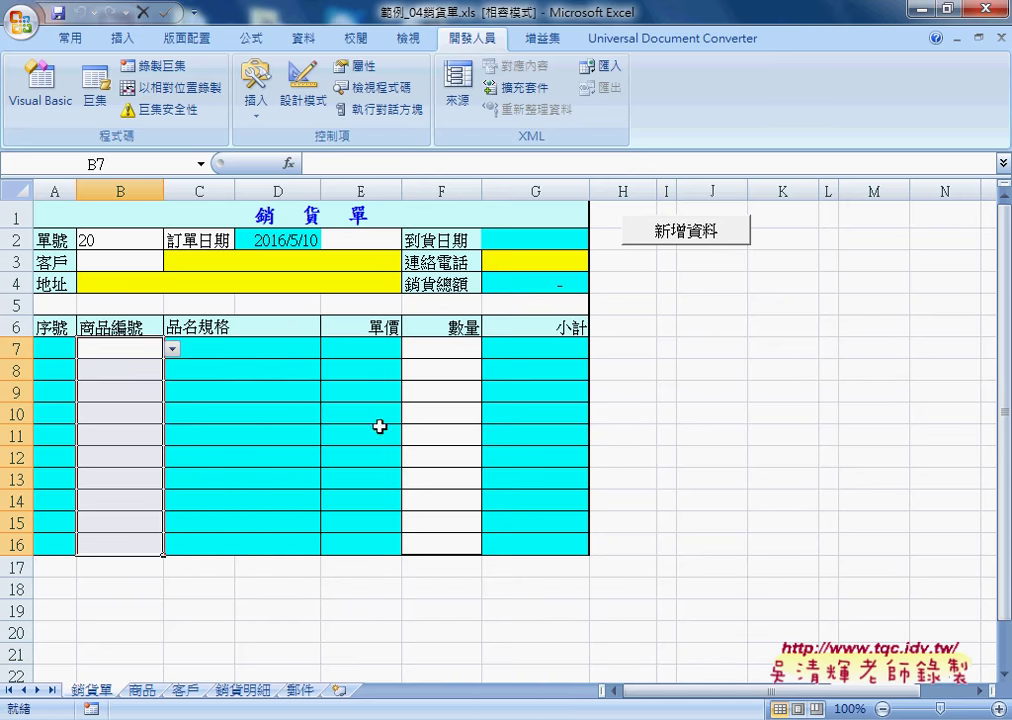
drag(446, 347, 441, 545)
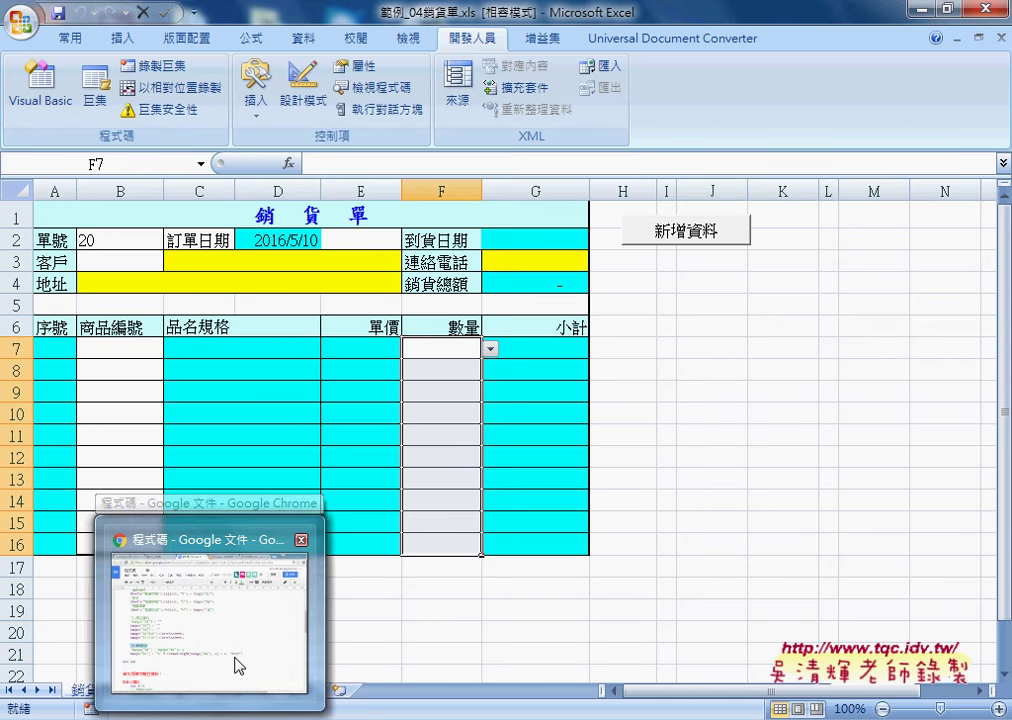
Return to the 04_銷貨單 Drive folder and step back two images to 07_保護工作表.png.
click(237, 662)
click(290, 17)
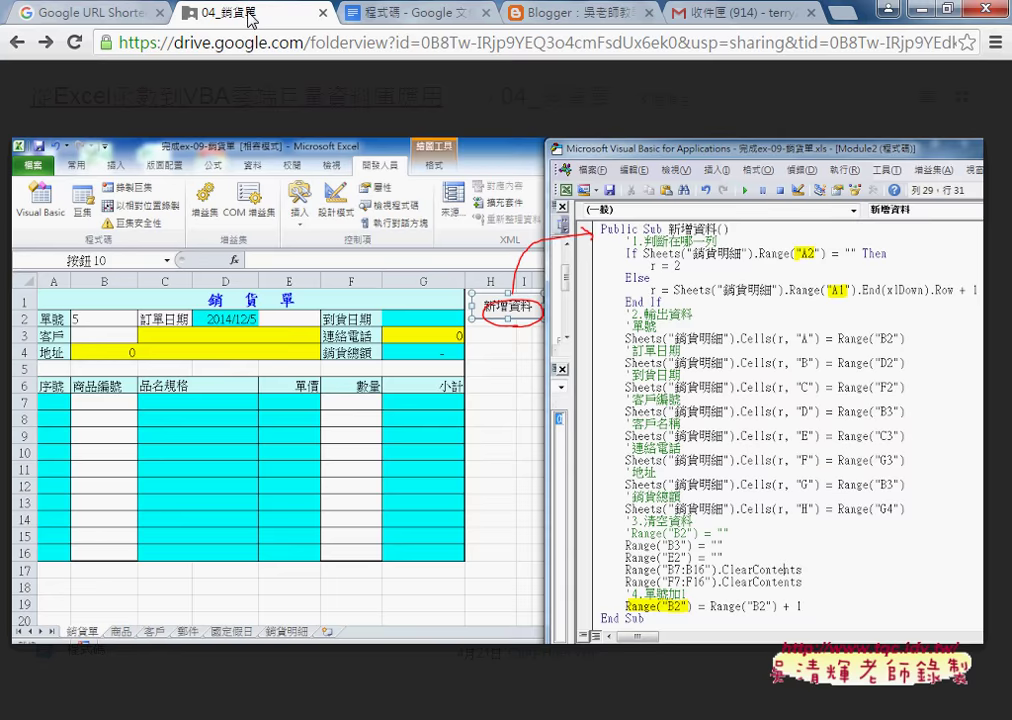
click(33, 390)
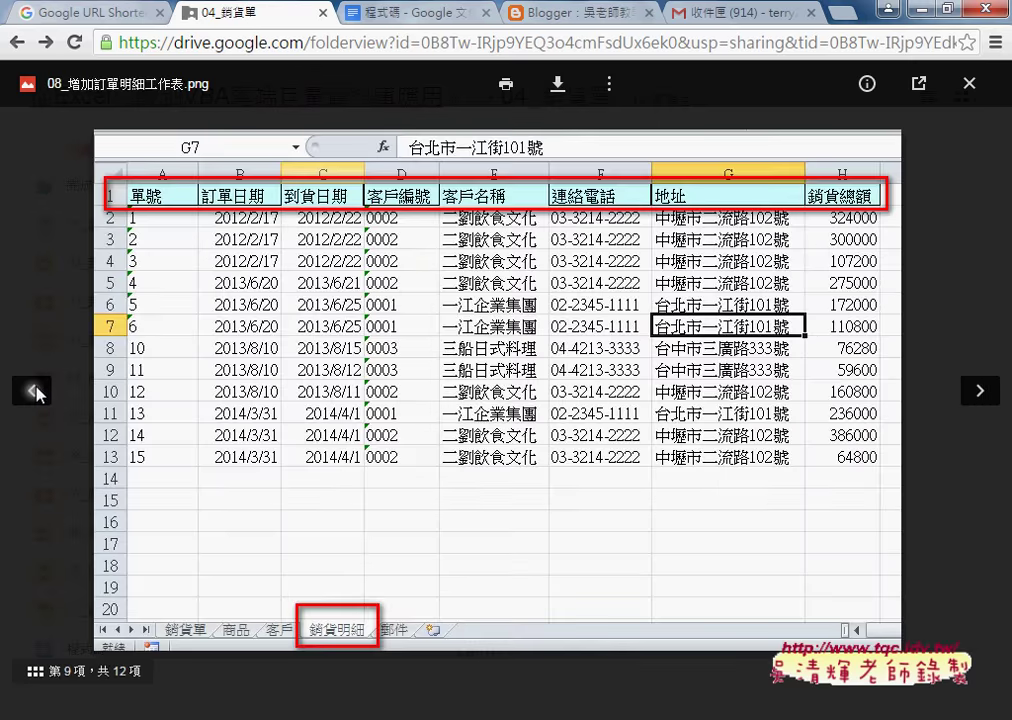
click(34, 390)
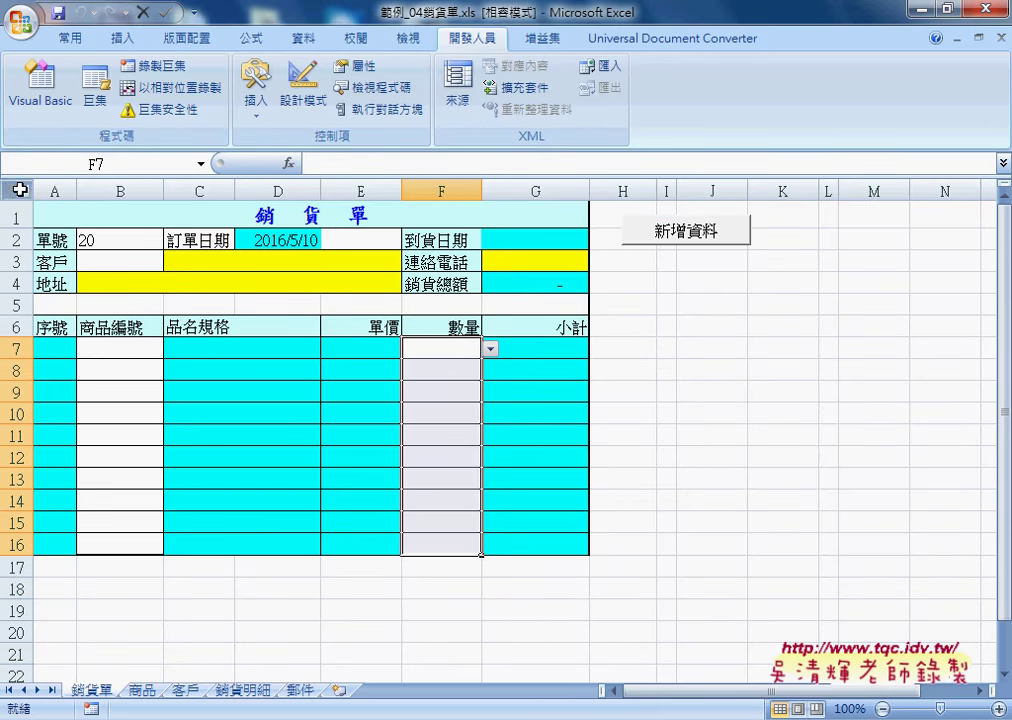
click(120, 239)
drag(120, 239, 120, 256)
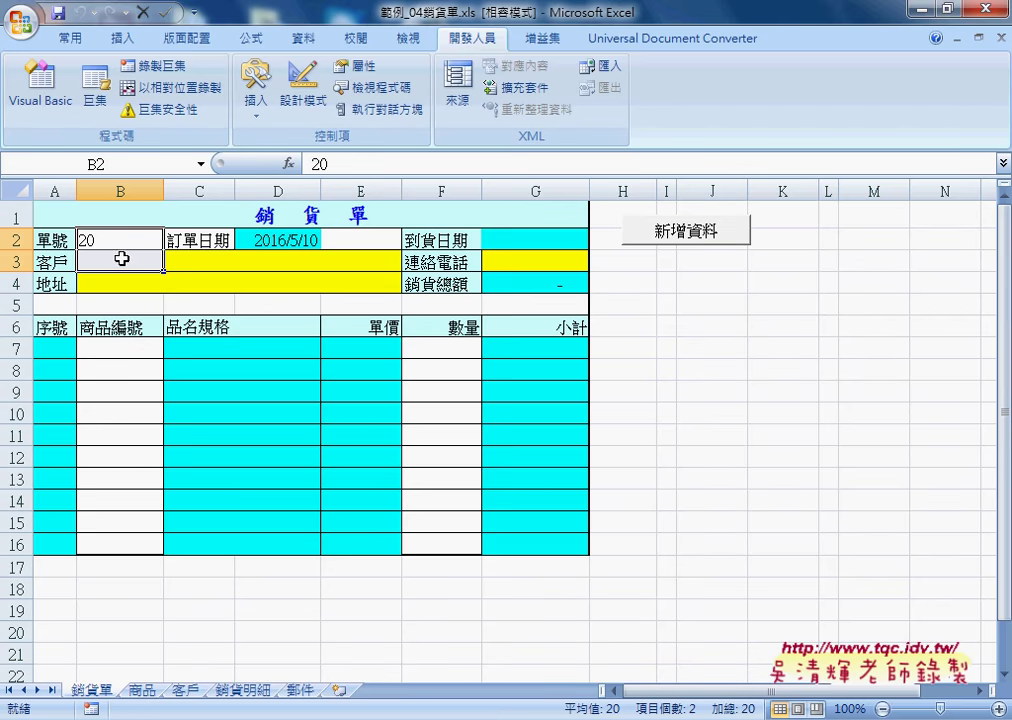
click(357, 240)
drag(145, 350, 129, 546)
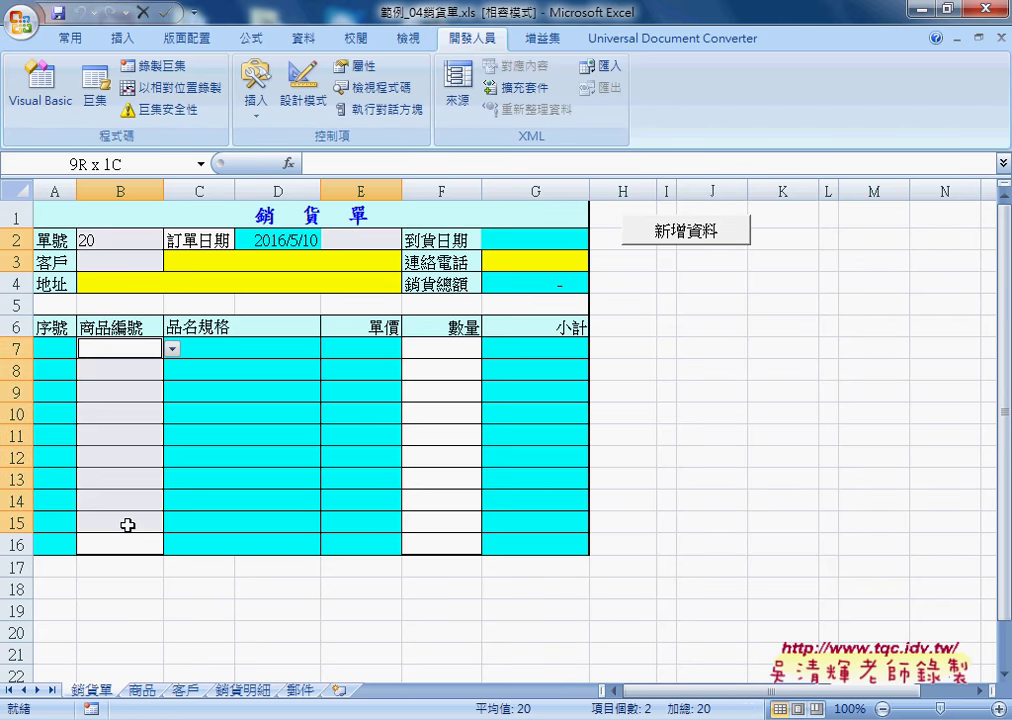
drag(430, 347, 452, 543)
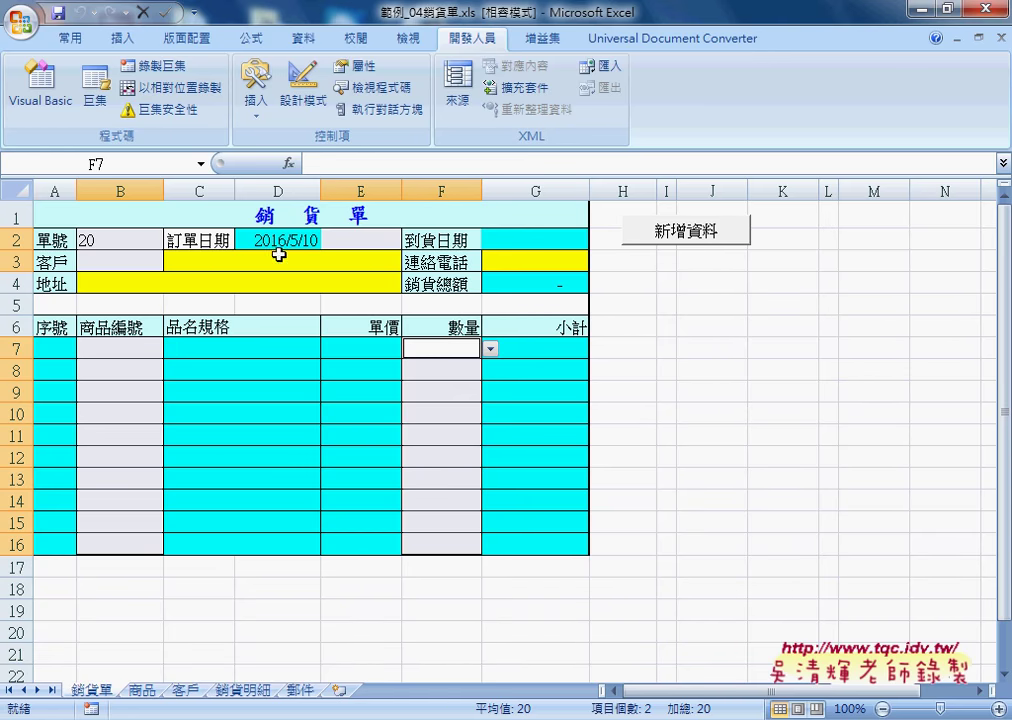
right_click(446, 418)
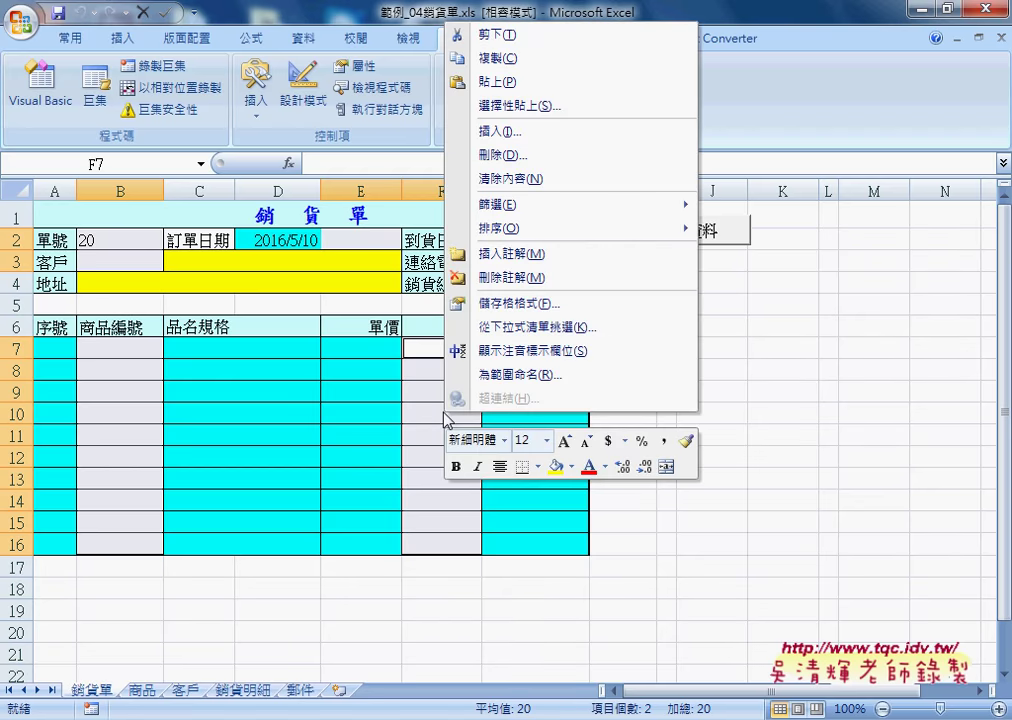
click(455, 303)
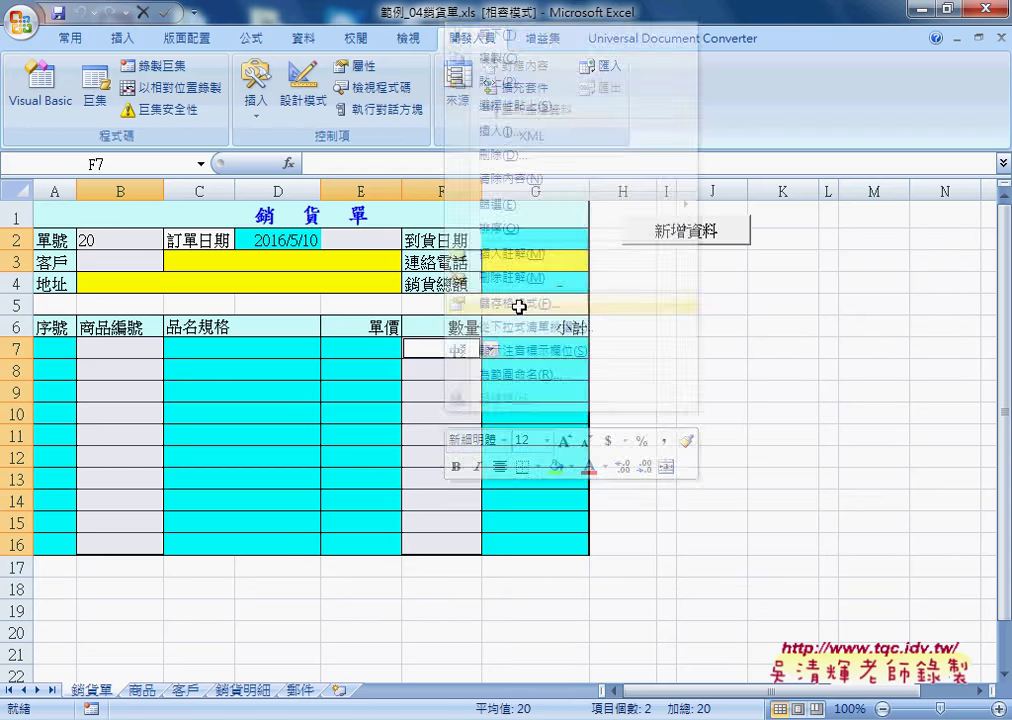
click(563, 125)
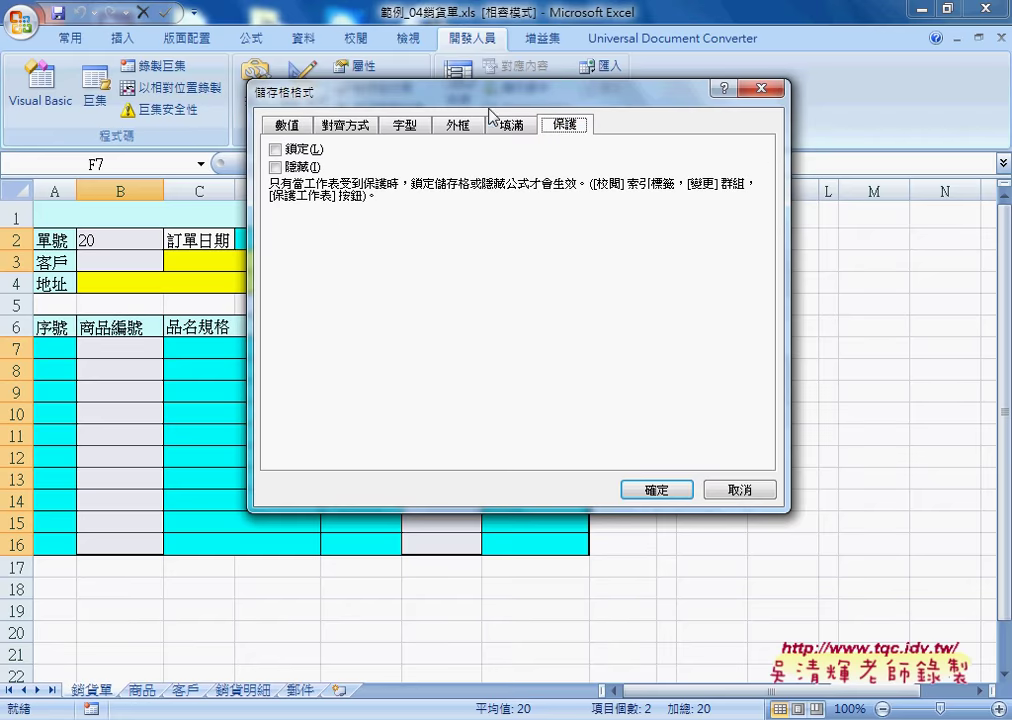
drag(485, 100, 681, 162)
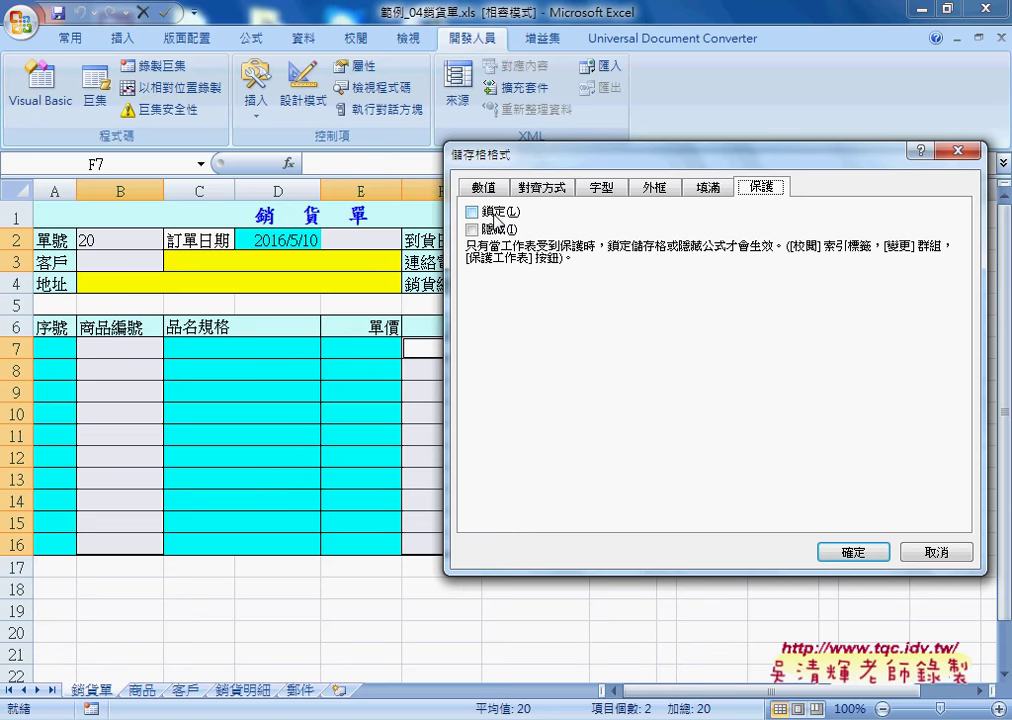
click(936, 551)
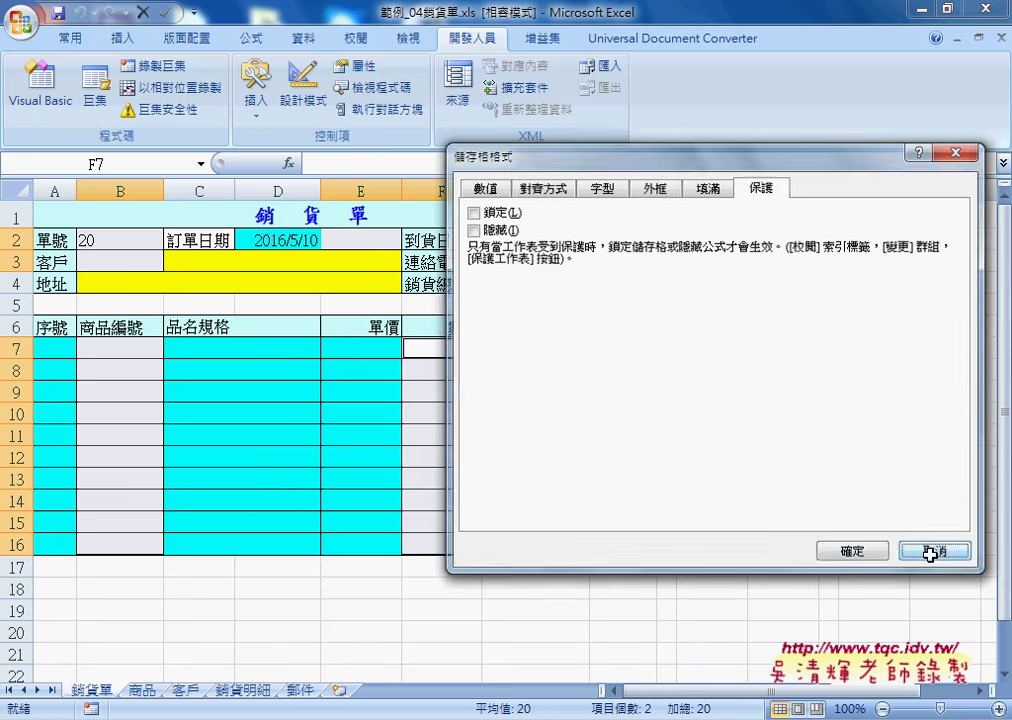
click(666, 456)
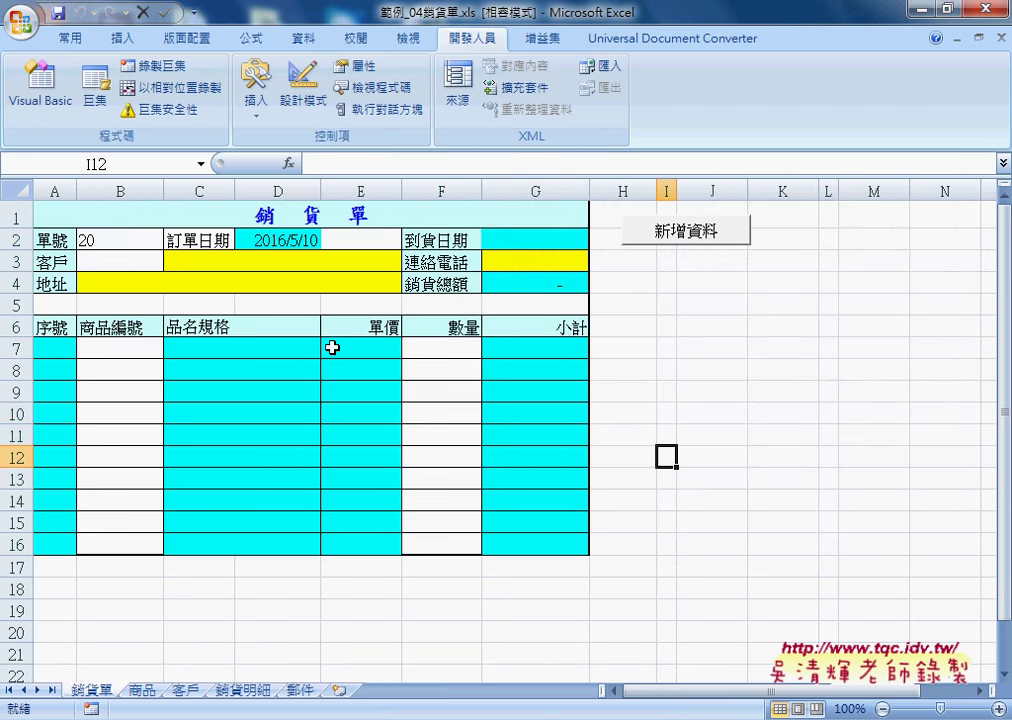
click(19, 190)
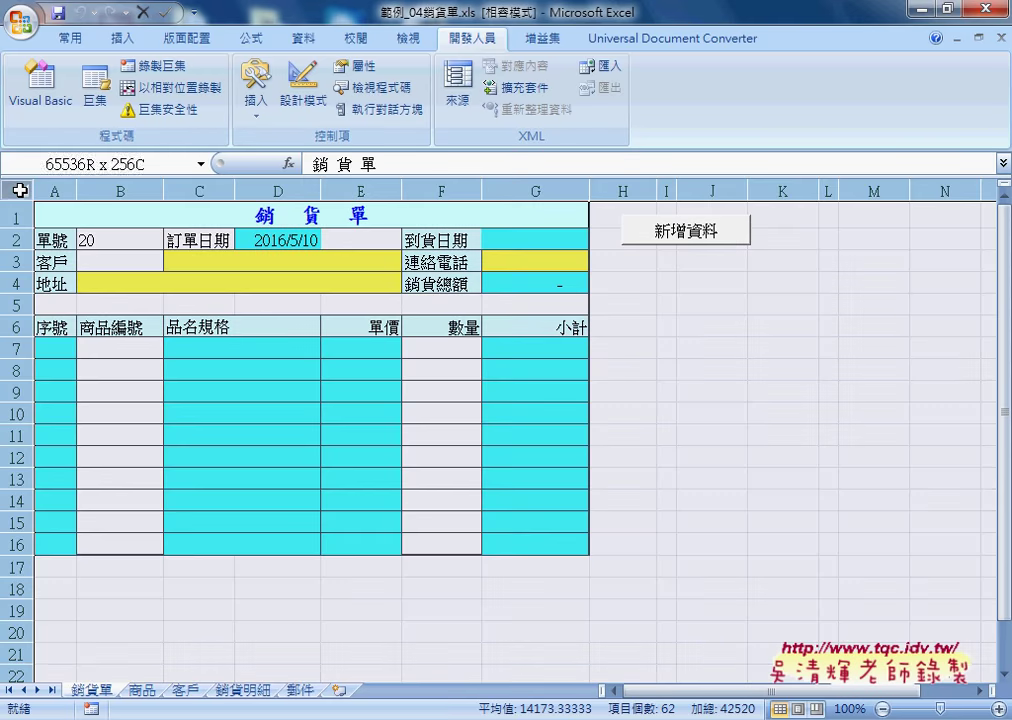
Check Locked and Hidden in Format Cells > Protection for the whole 銷貨單 sheet.
right_click(638, 374)
click(725, 554)
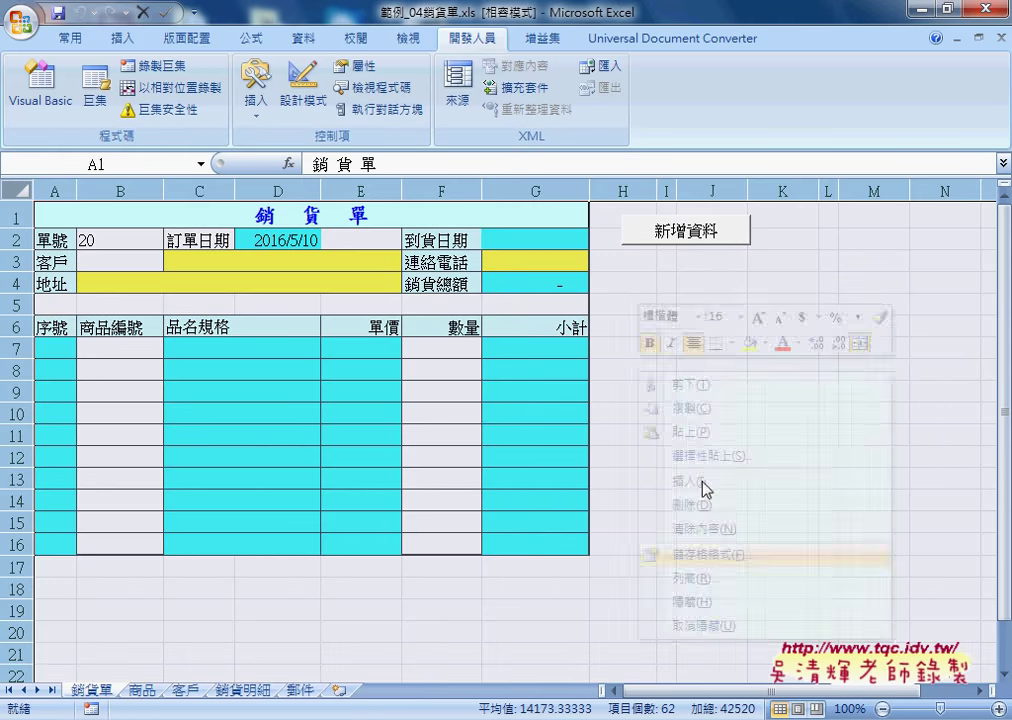
drag(560, 300, 397, 198)
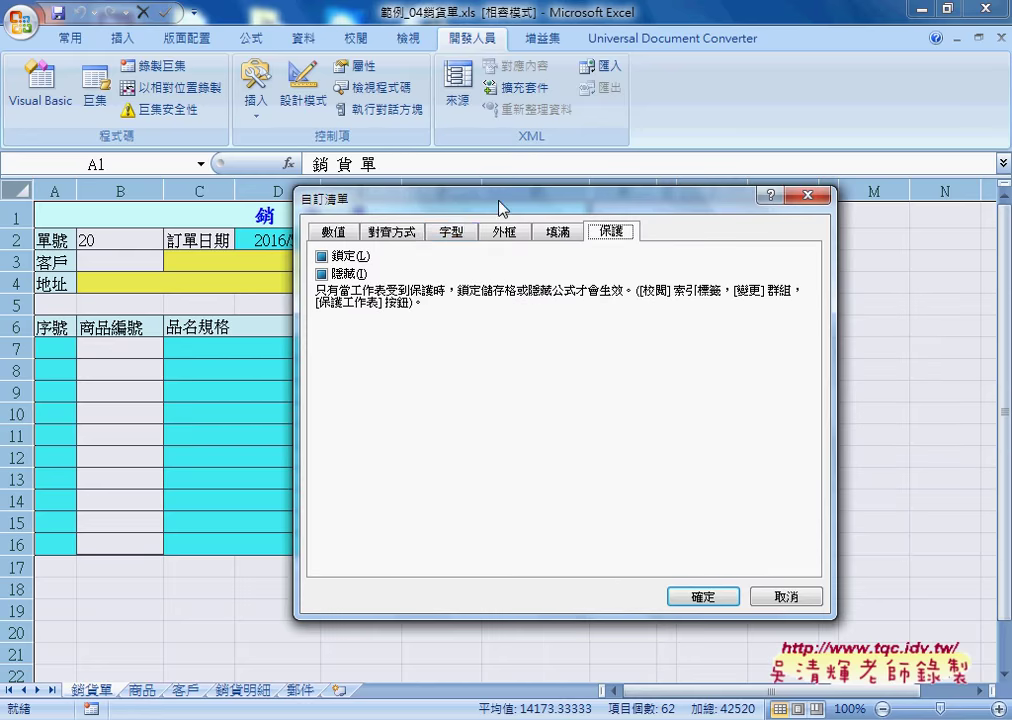
click(321, 257)
click(321, 274)
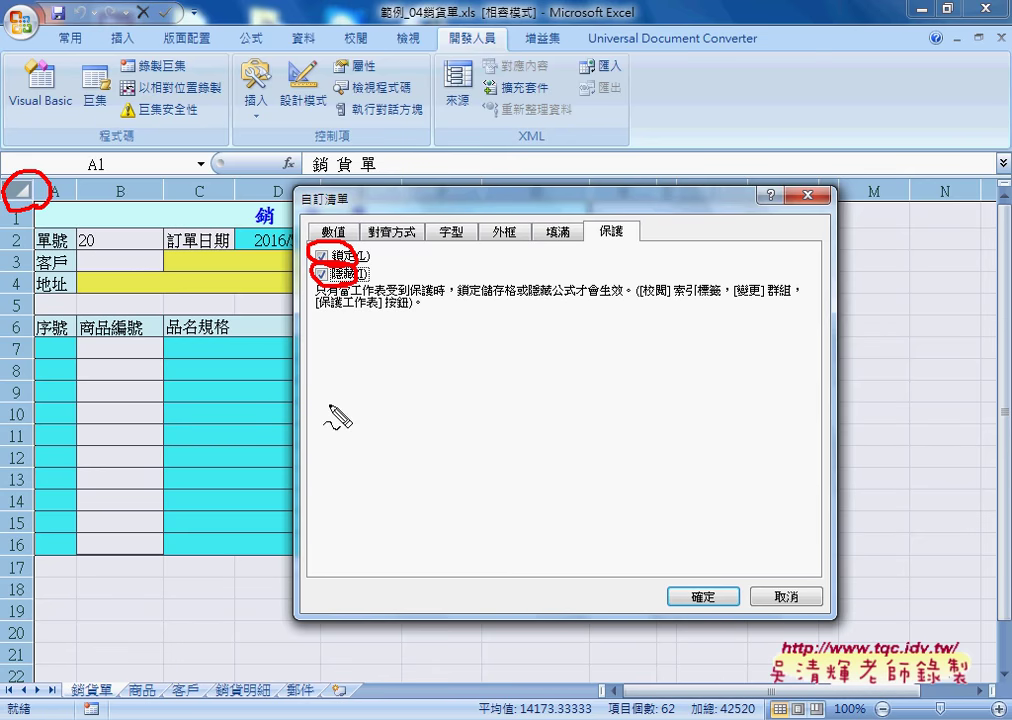
click(350, 274)
key(Escape)
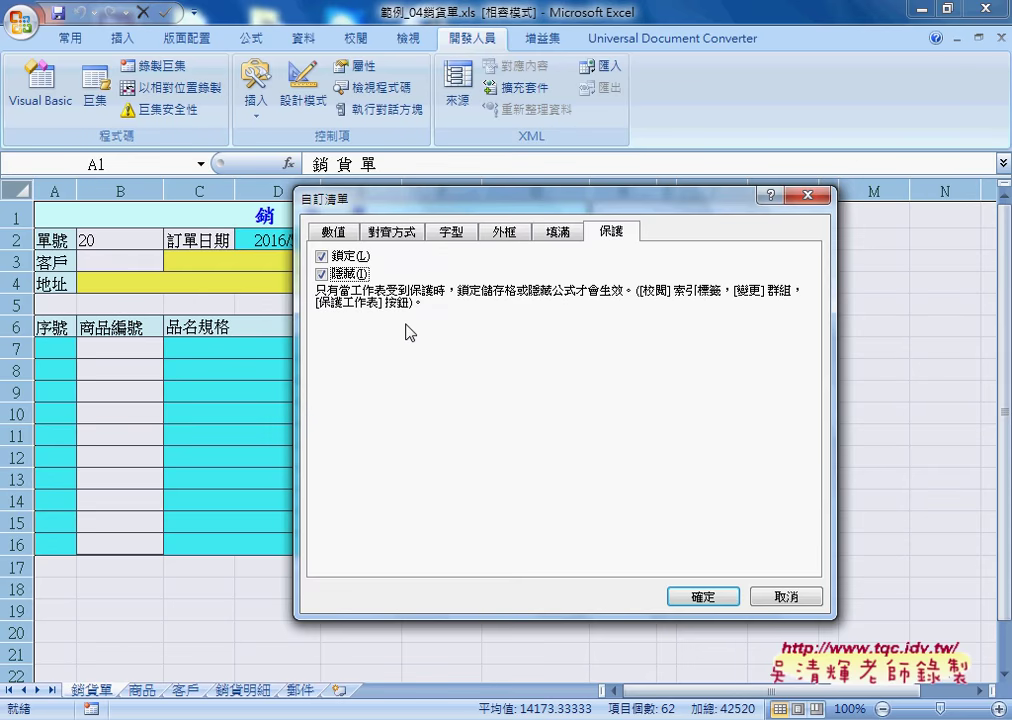
click(704, 594)
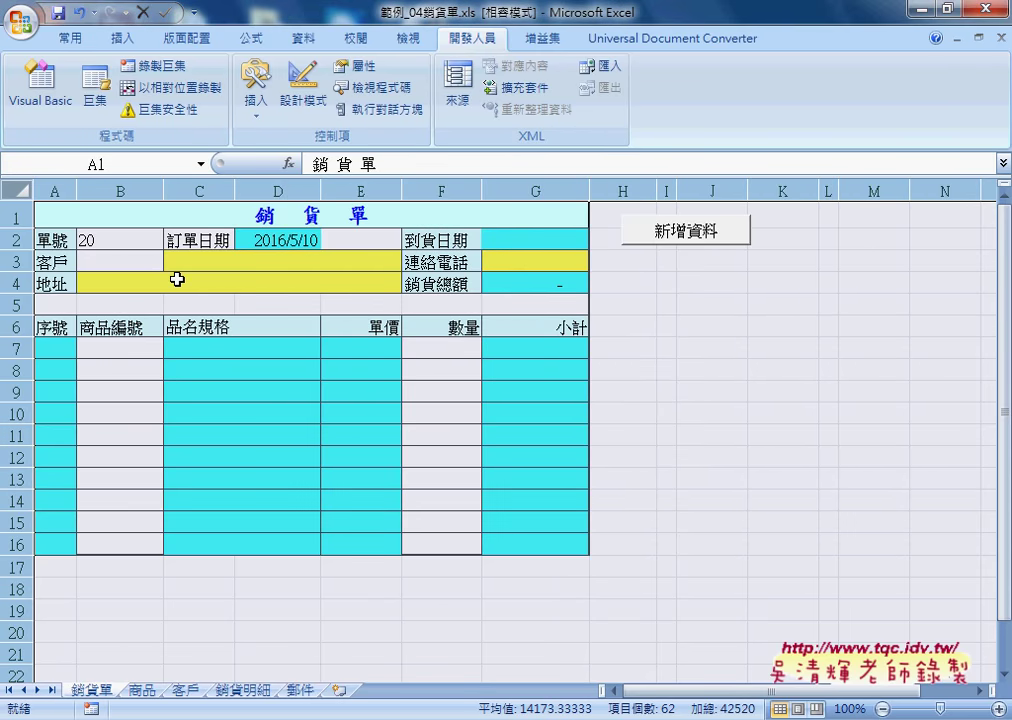
Select the entry cells B2:B3, B7:B16, F7:F16 and E2 together.
drag(138, 237, 131, 261)
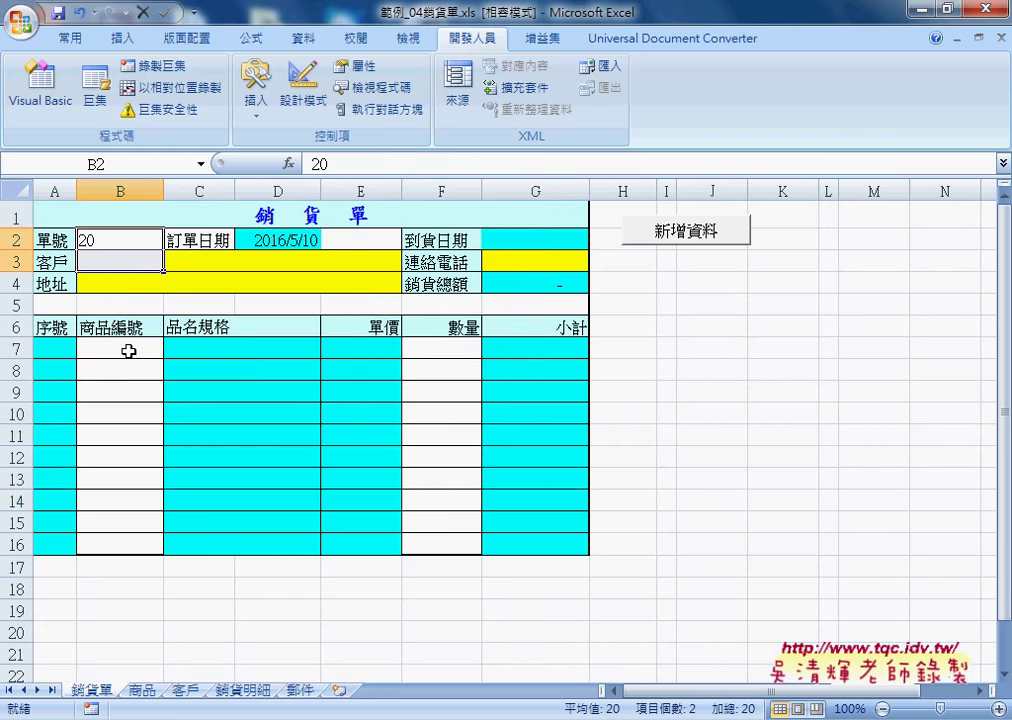
drag(129, 351, 133, 535)
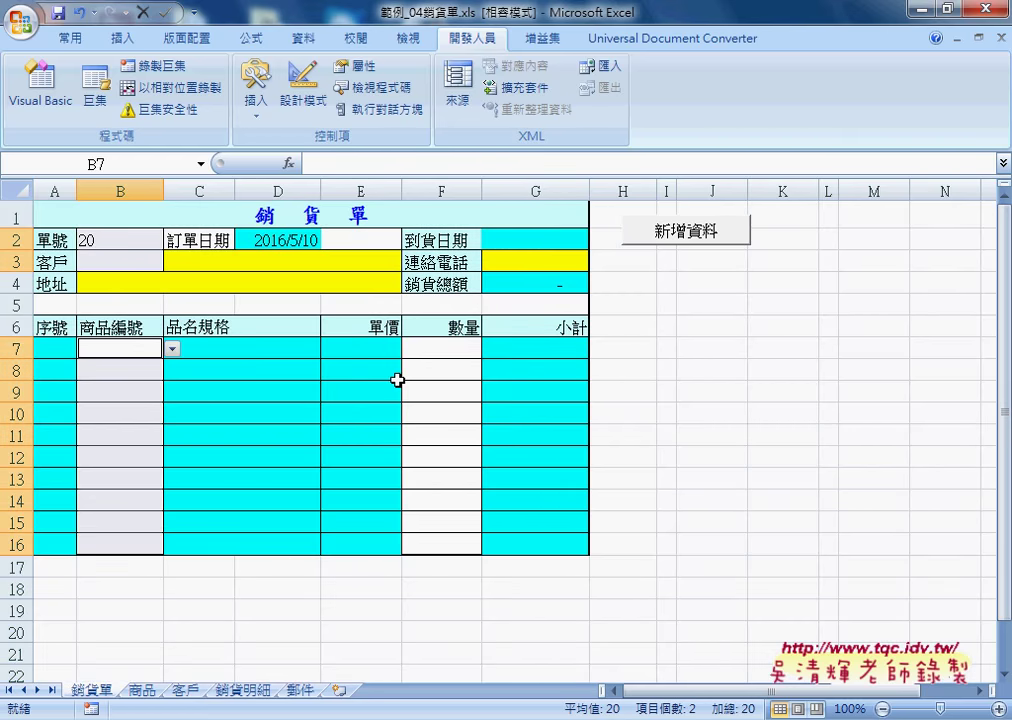
ctrl+click(454, 348)
drag(454, 348, 454, 545)
ctrl+click(362, 240)
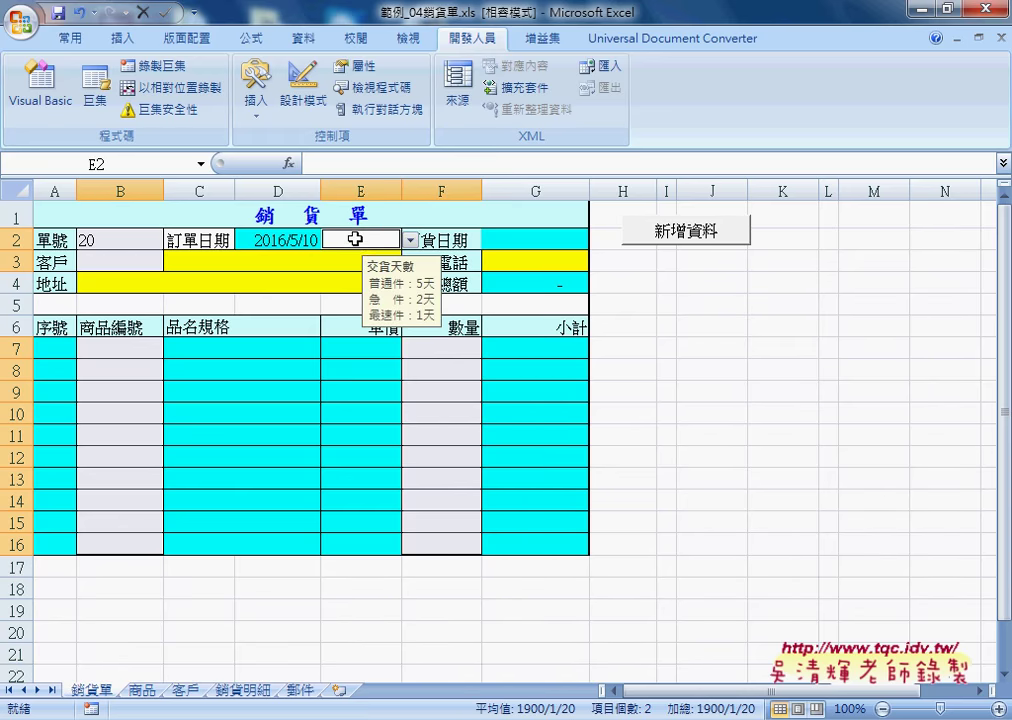
Clear Locked for the selected entry cells in Format Cells > Protection, leaving Hidden on.
right_click(441, 429)
click(521, 328)
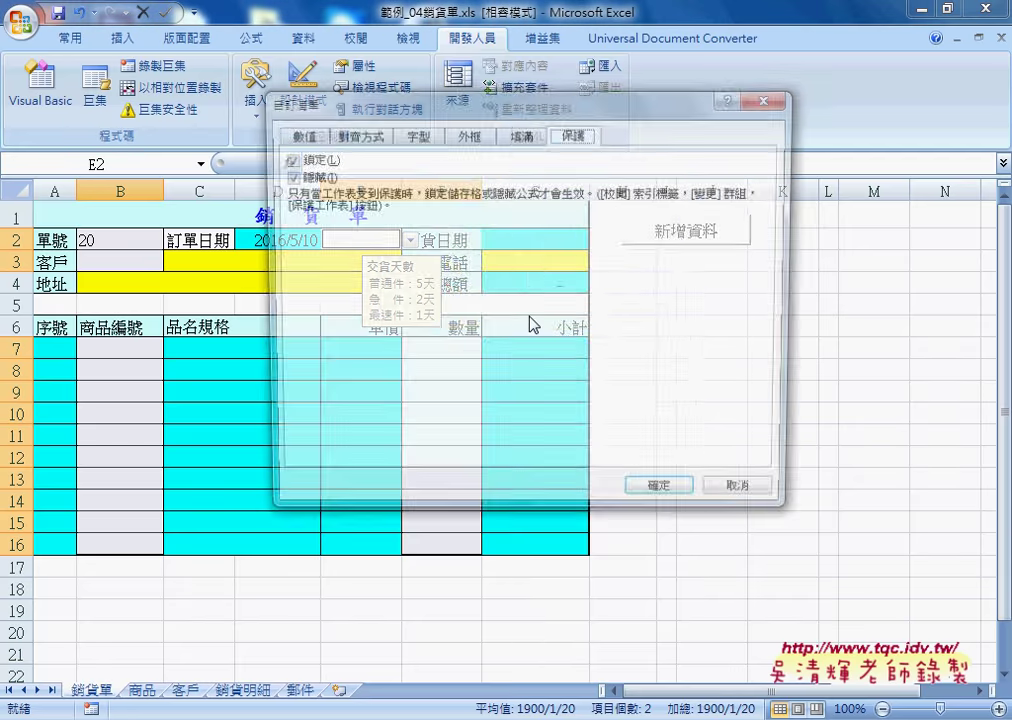
drag(400, 100, 754, 209)
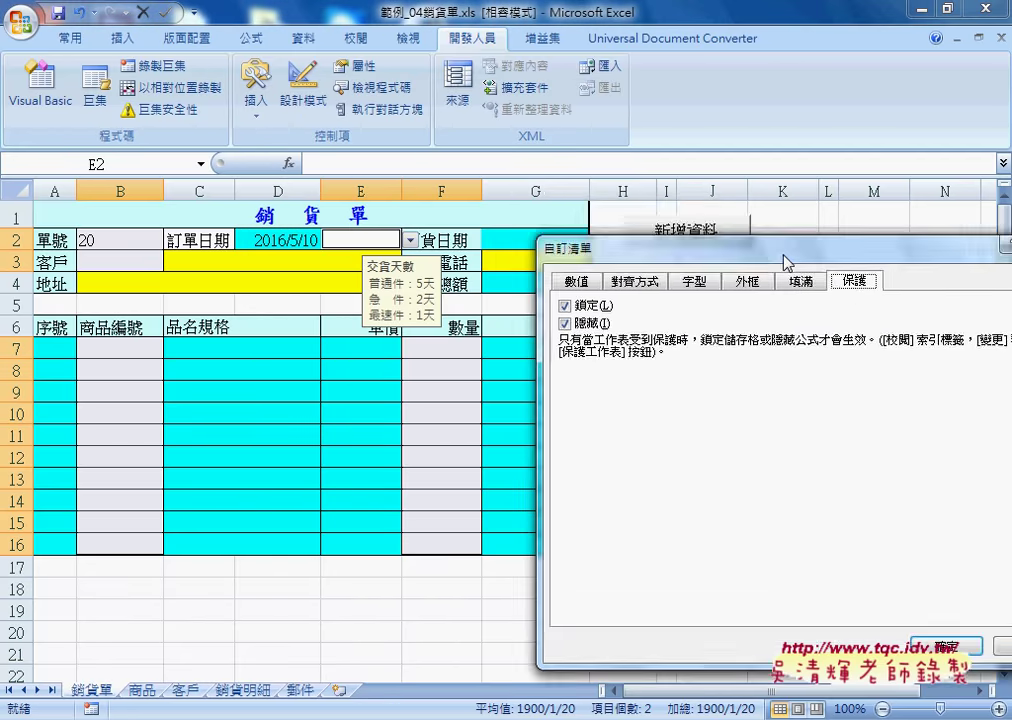
click(647, 270)
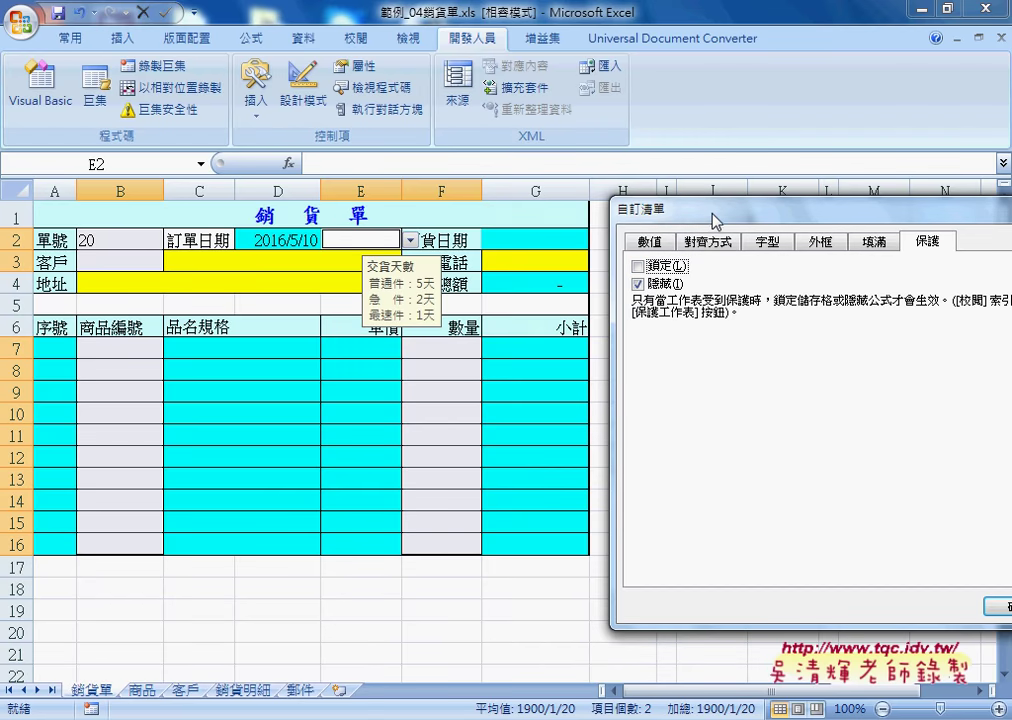
drag(712, 217, 598, 207)
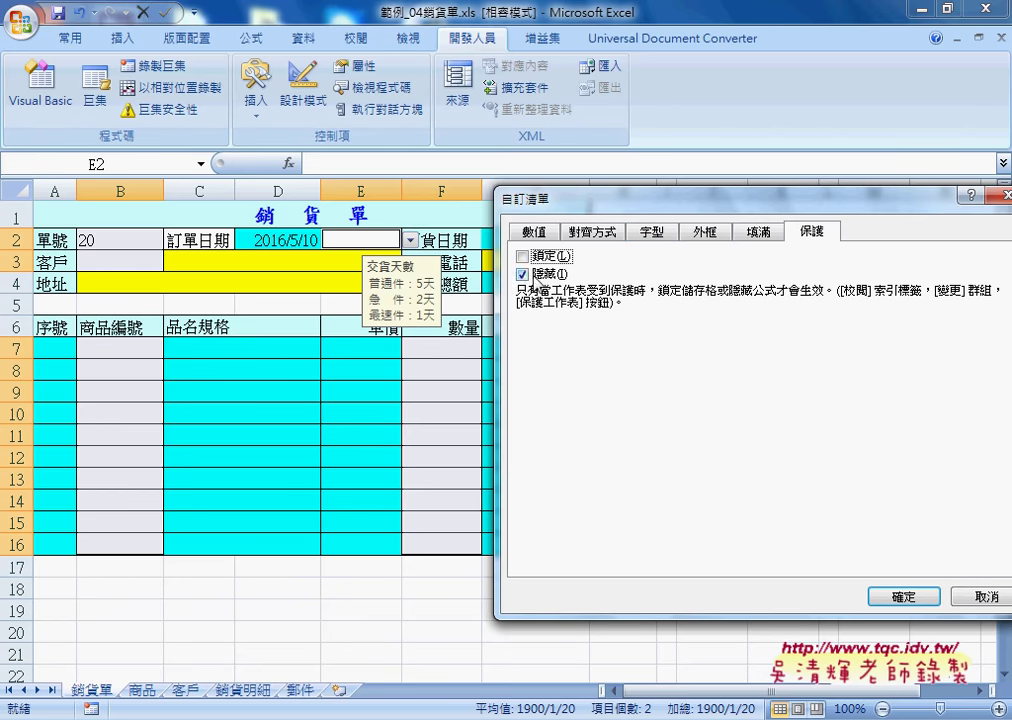
click(930, 602)
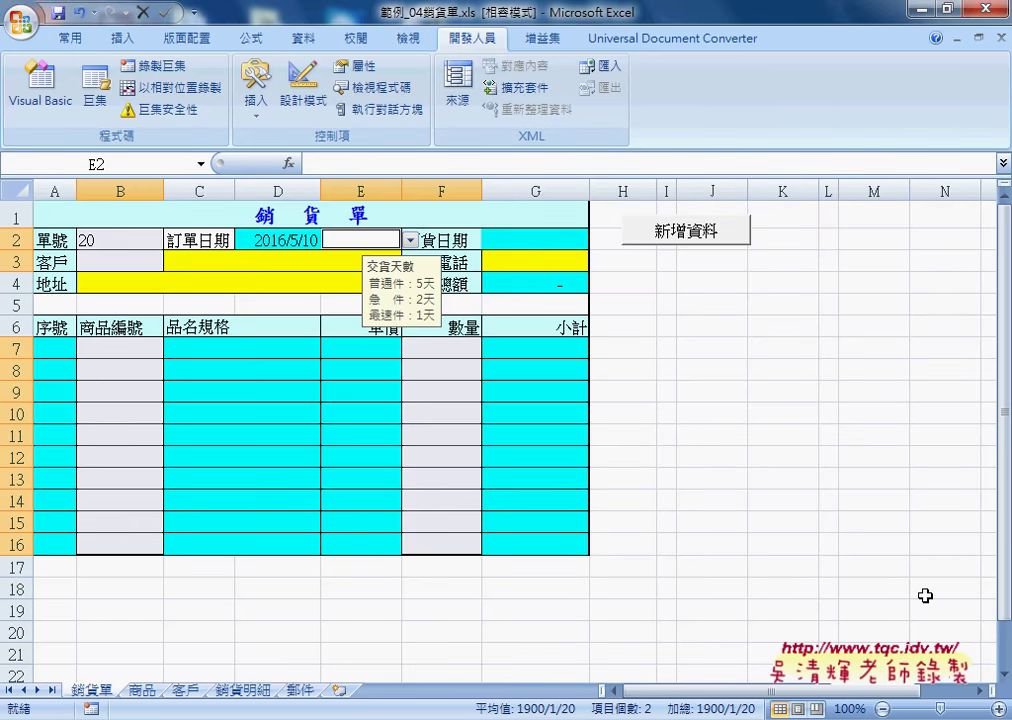
Protect the 銷貨單 sheet from the Review tab with a password, entered and confirmed.
click(357, 40)
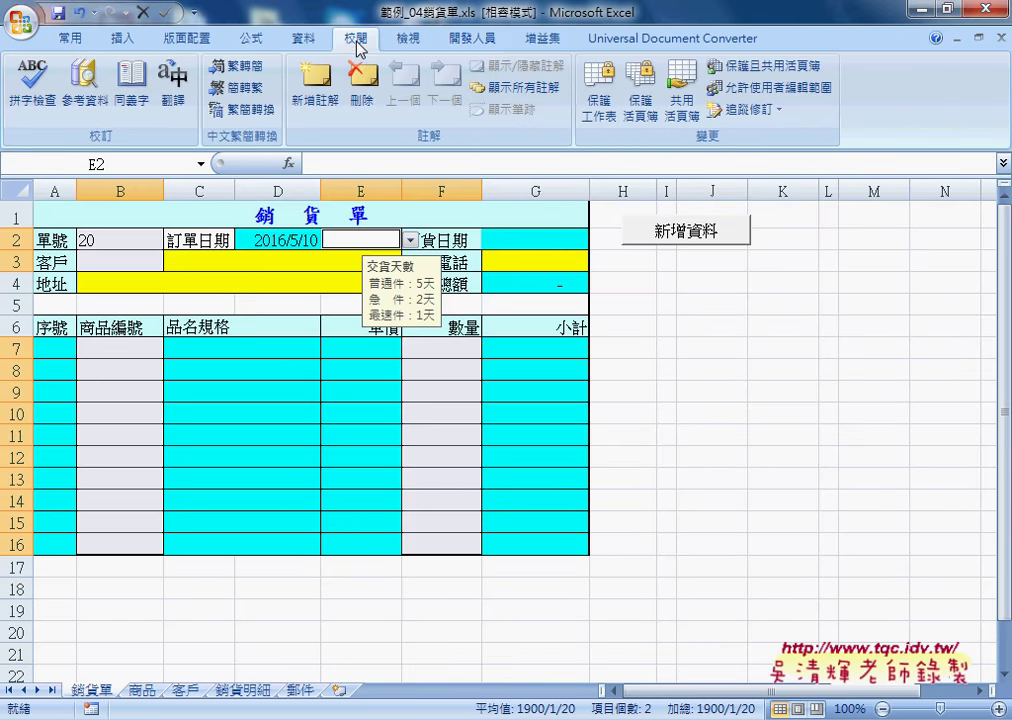
click(612, 104)
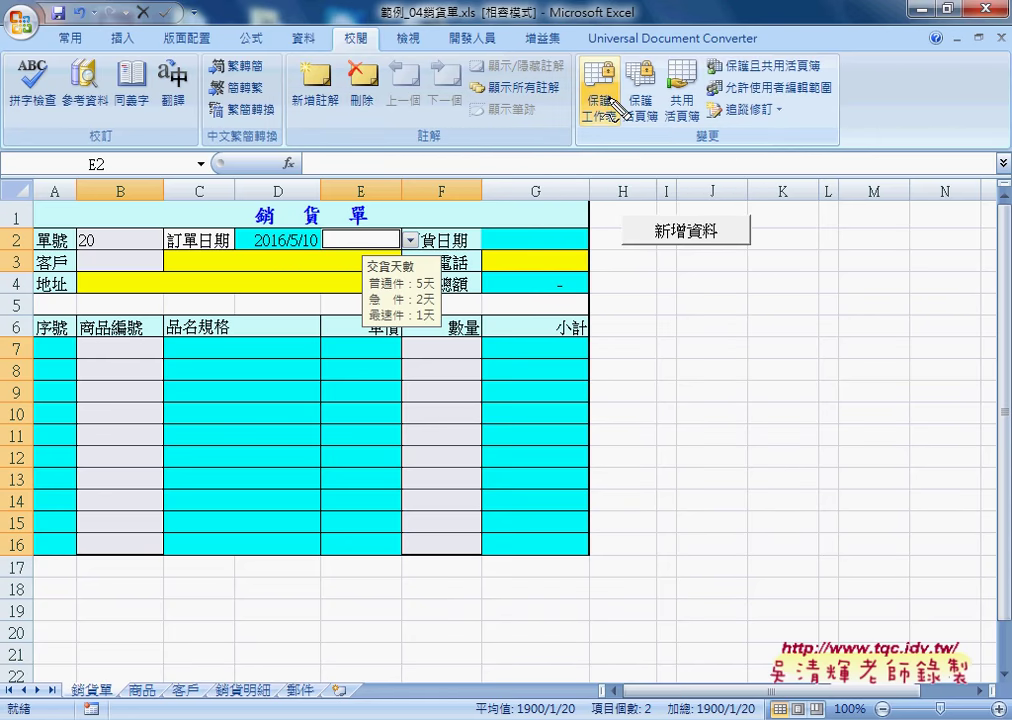
drag(612, 125, 605, 138)
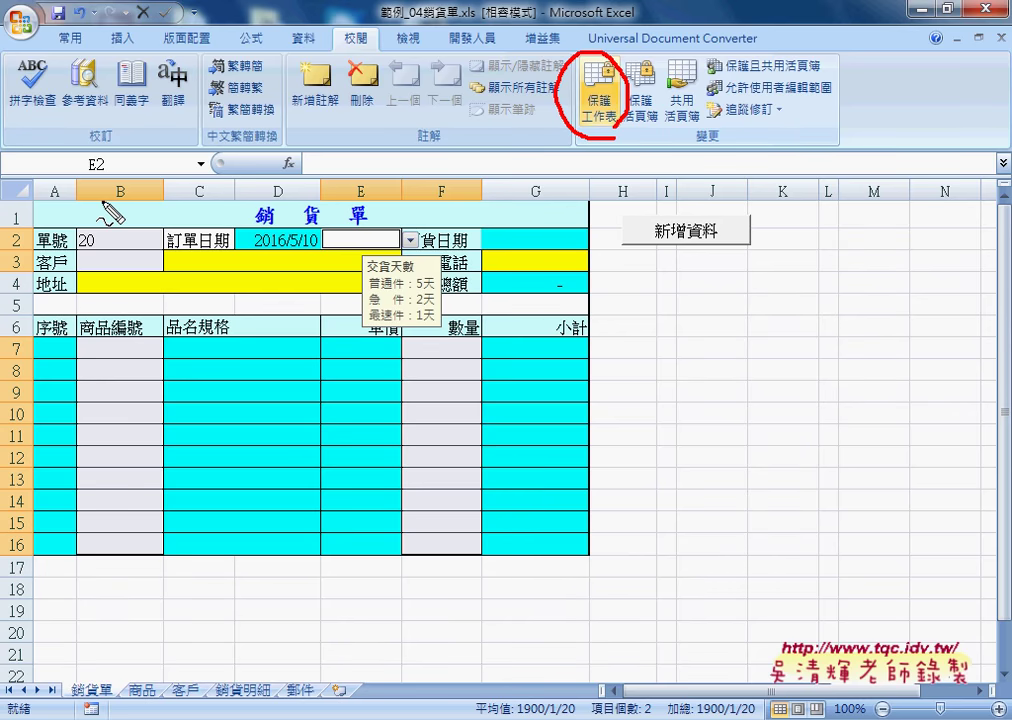
key(Escape)
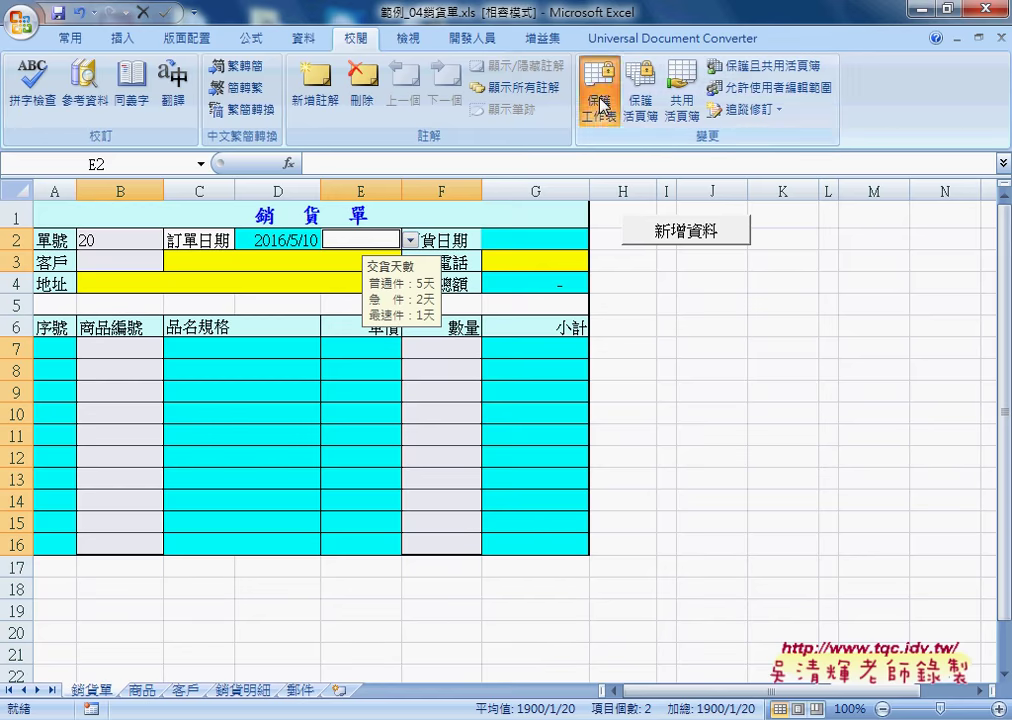
click(599, 88)
drag(683, 262, 495, 145)
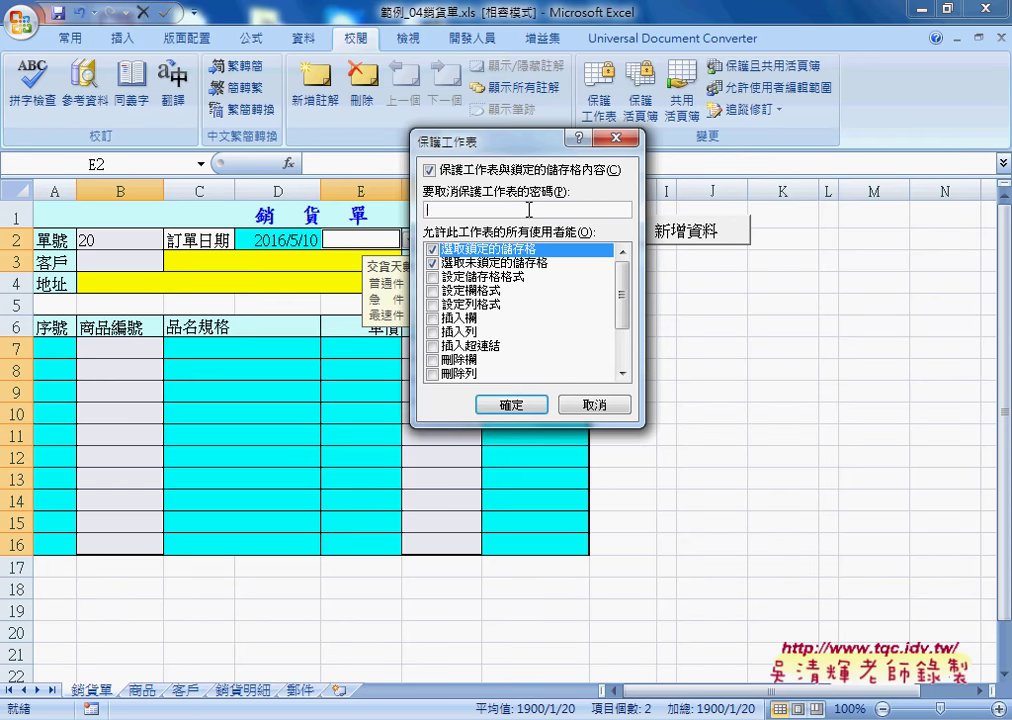
click(503, 406)
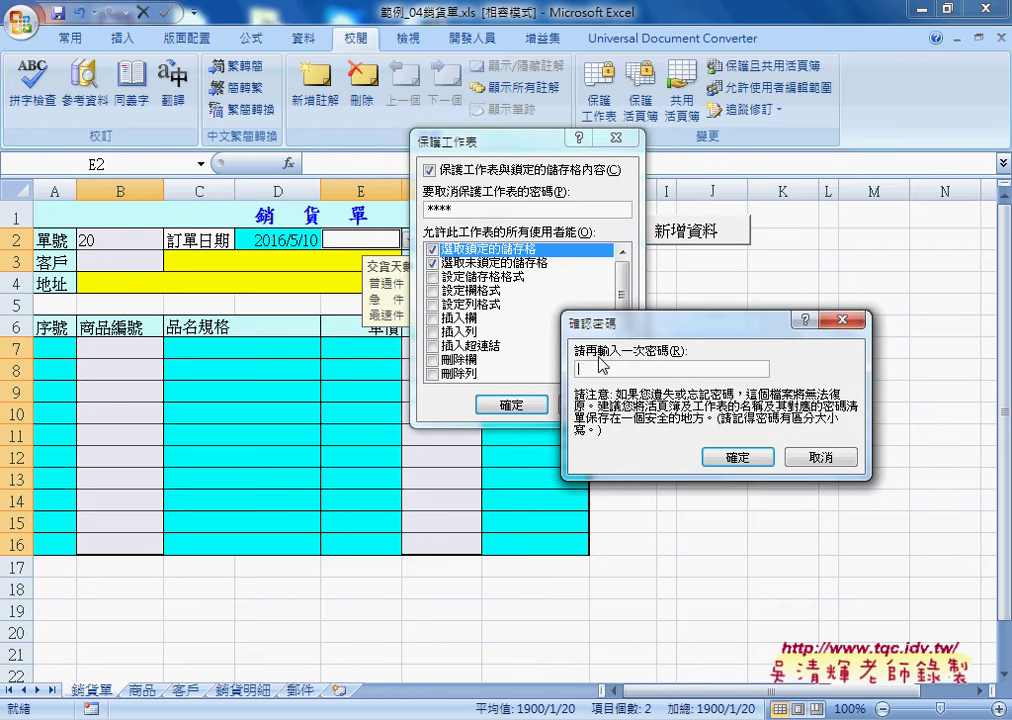
click(744, 455)
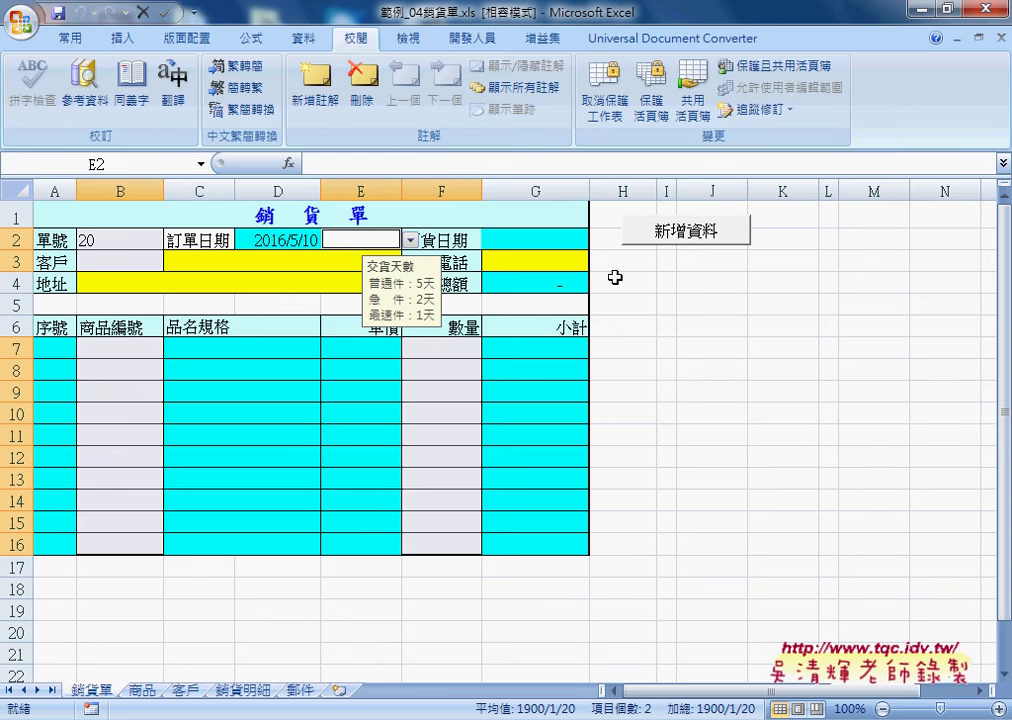
click(544, 239)
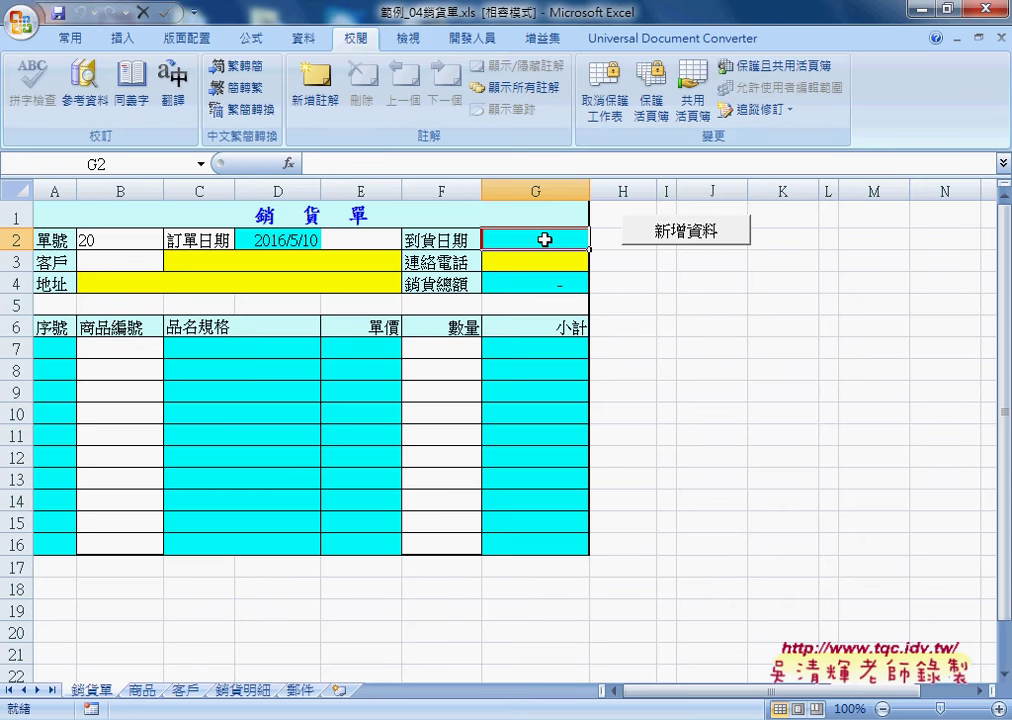
click(604, 119)
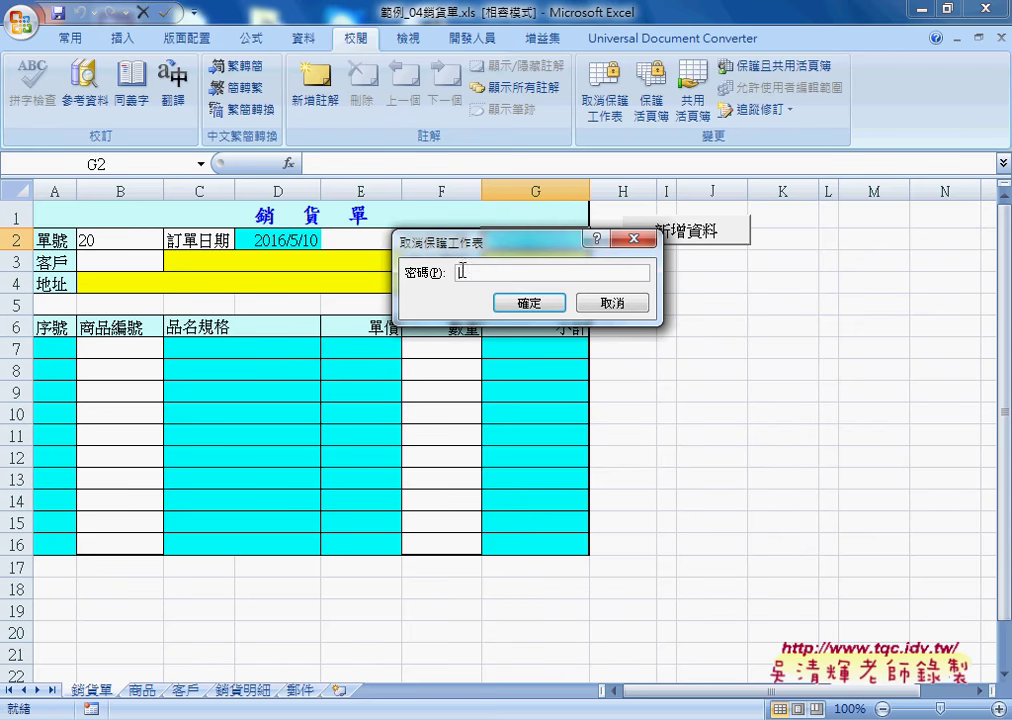
click(524, 304)
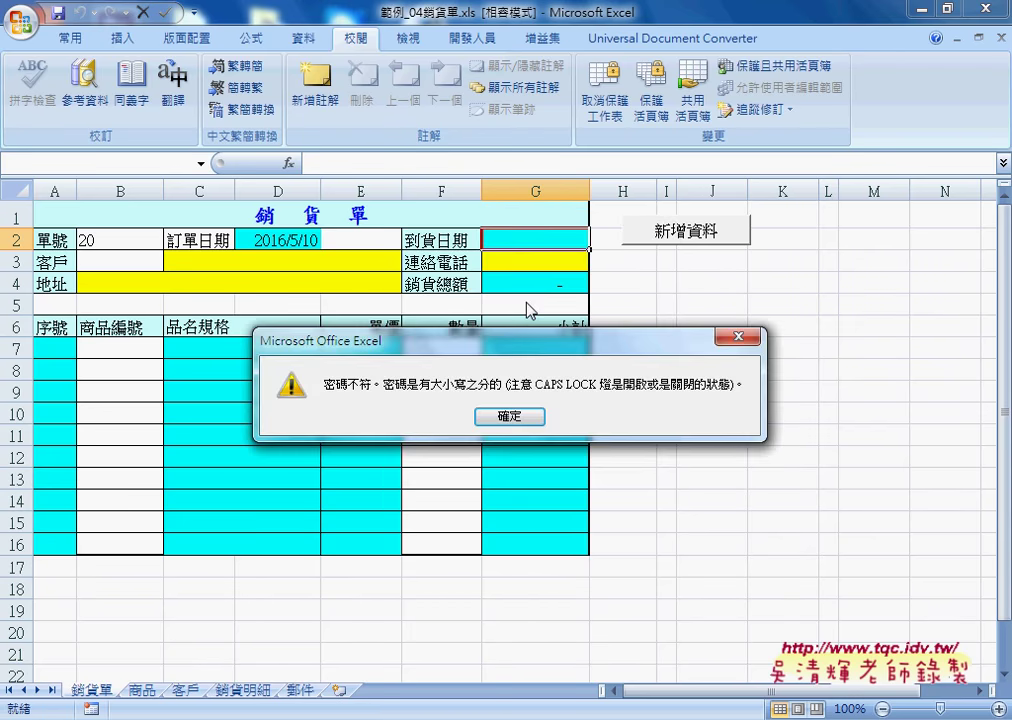
click(518, 417)
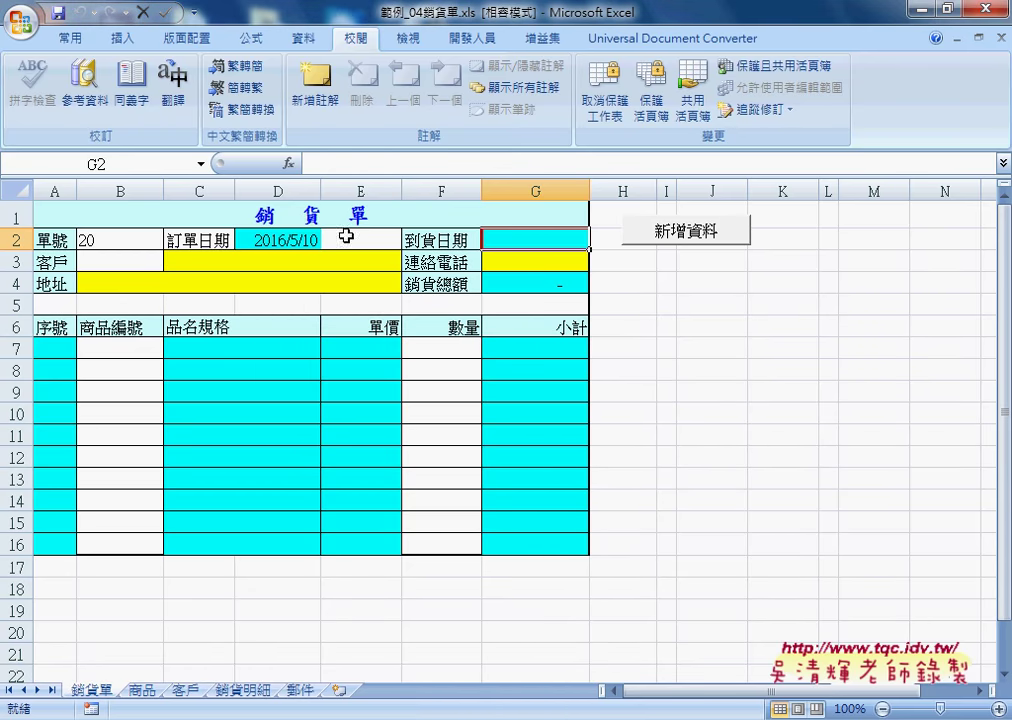
click(255, 242)
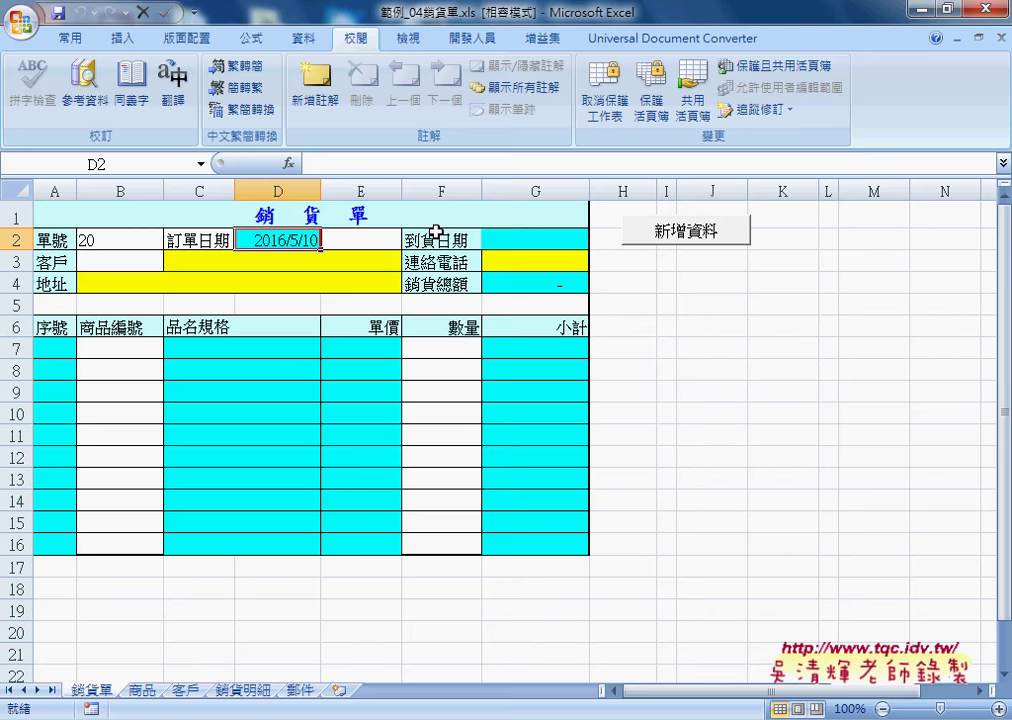
Test the protected formula cells D2, C3, G3 and C7 on the form.
click(503, 242)
click(199, 263)
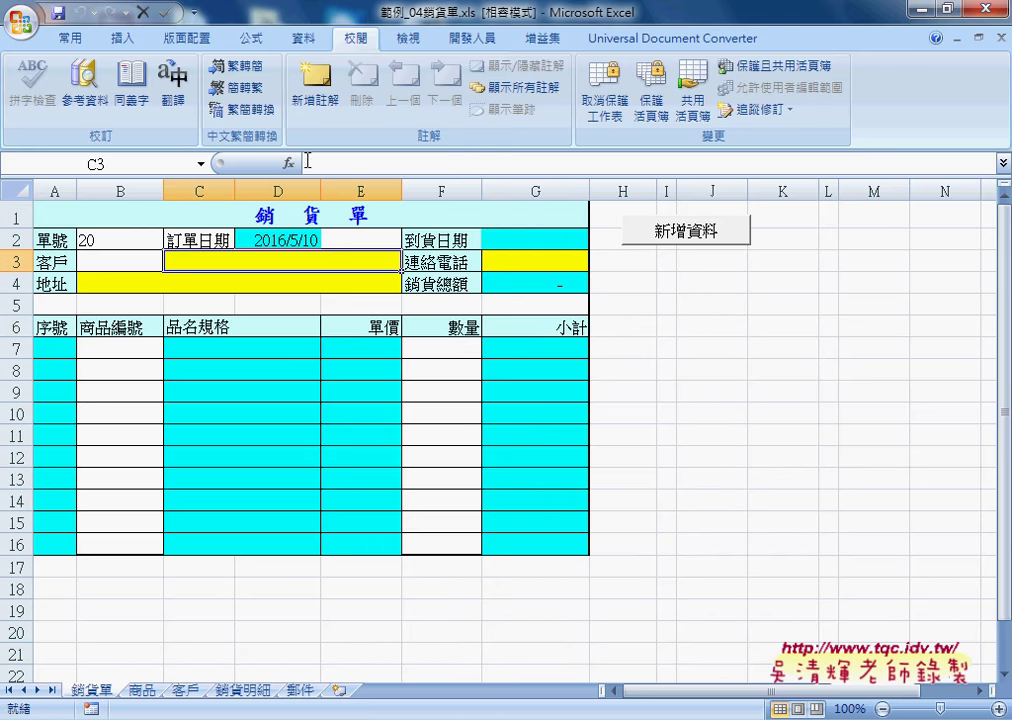
click(268, 276)
click(492, 262)
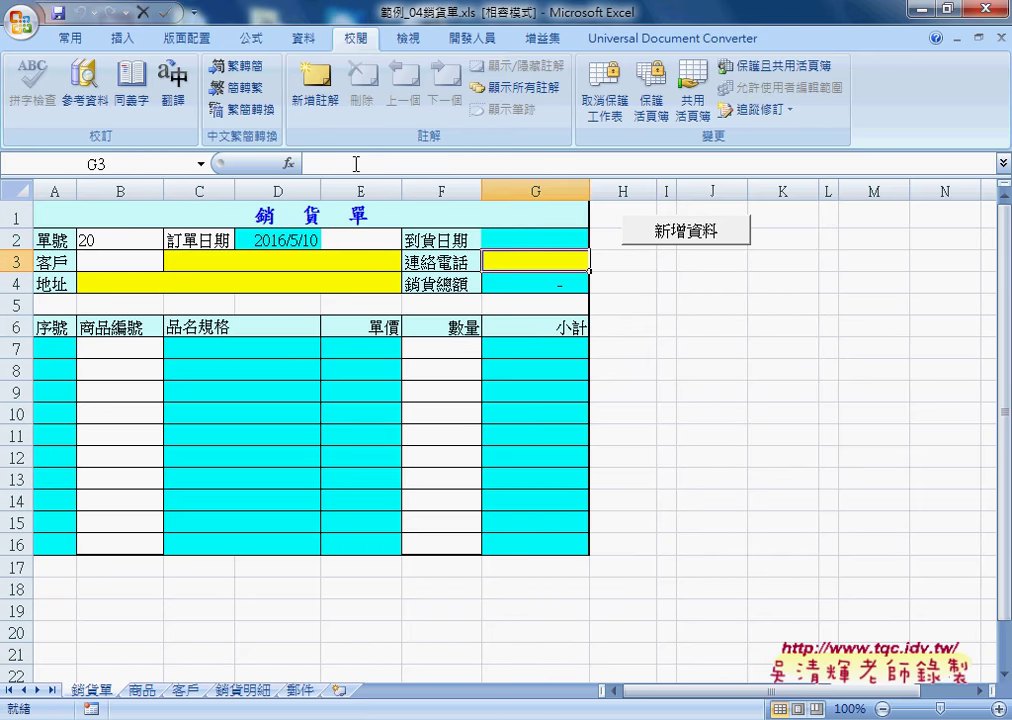
click(226, 366)
click(246, 348)
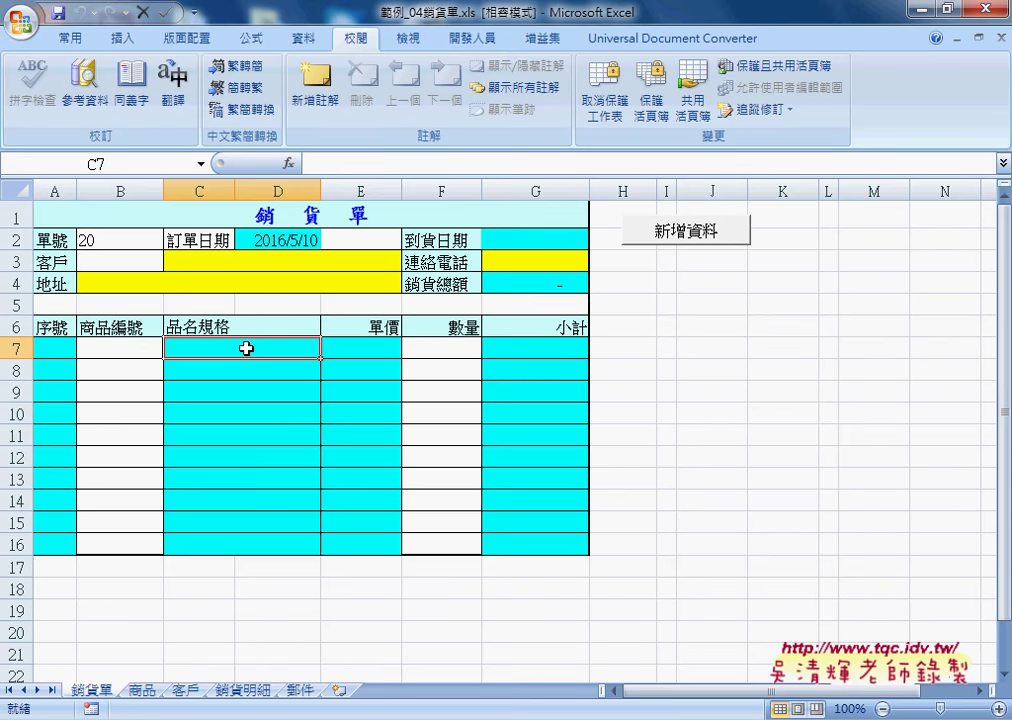
Choose delivery type 3普通件 in E2 and customer 0002 in B3.
click(362, 240)
click(411, 240)
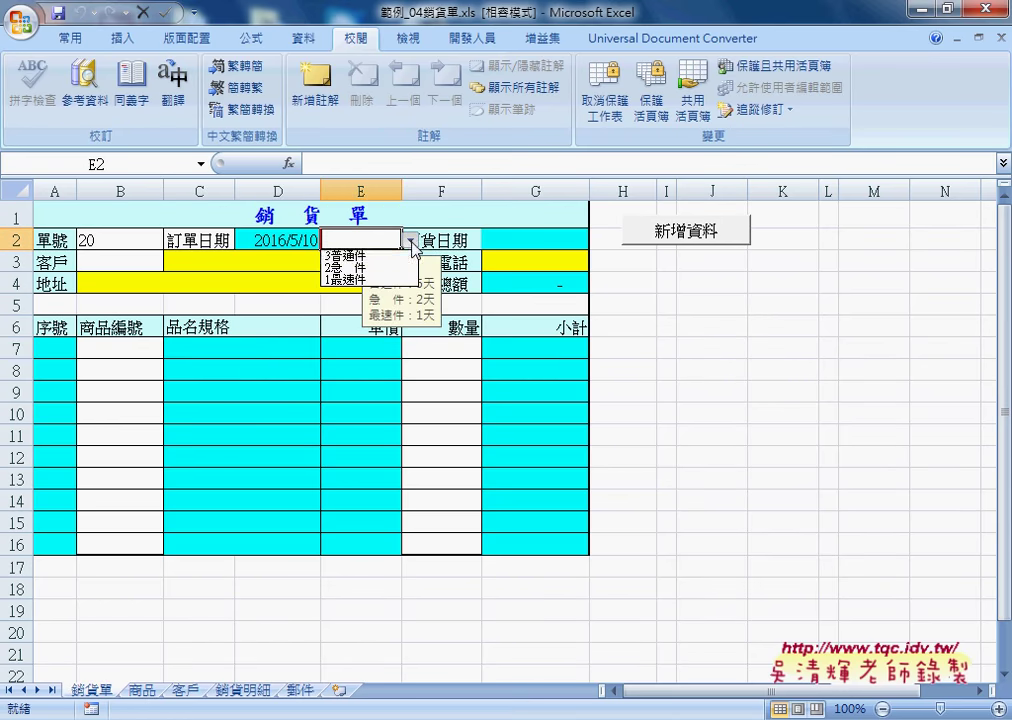
click(350, 256)
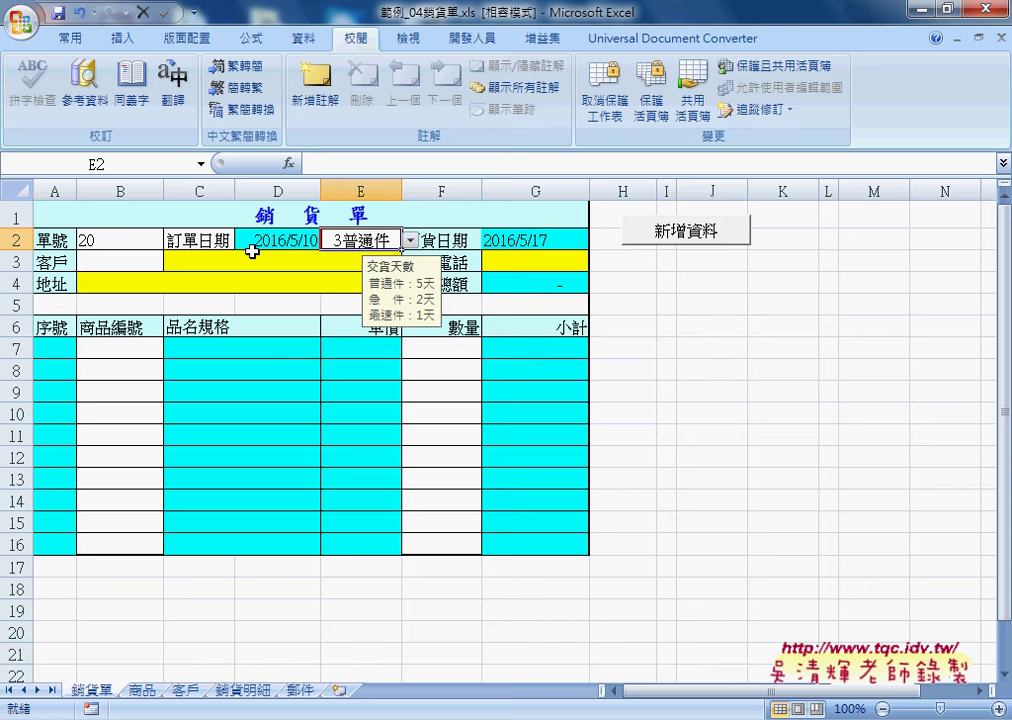
click(150, 261)
click(172, 261)
click(158, 289)
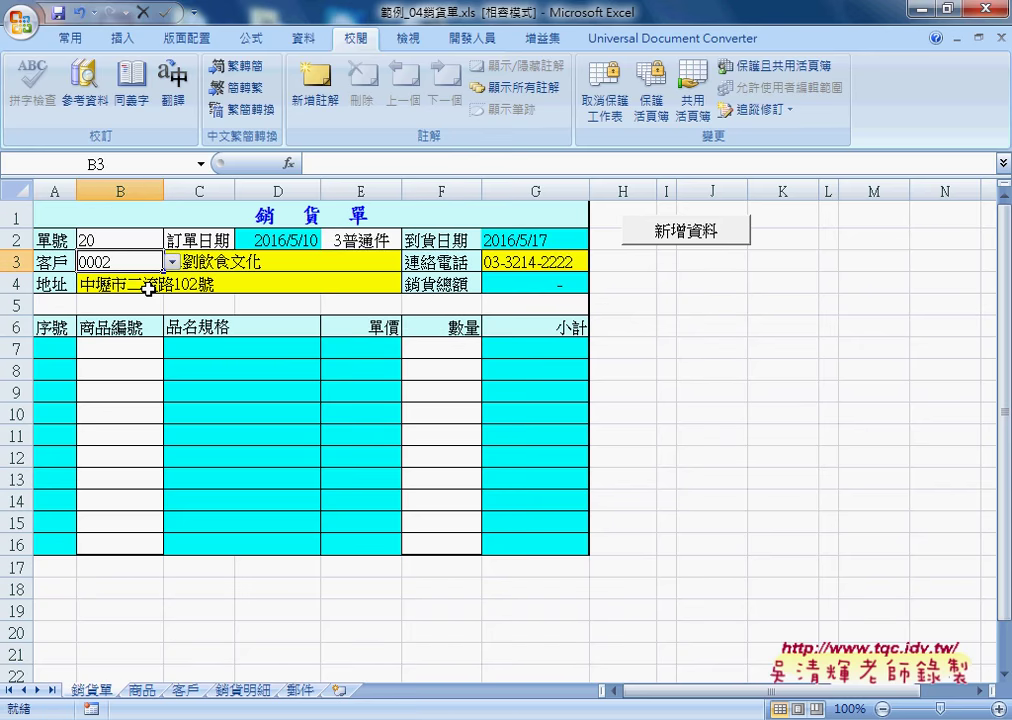
Enter product A2101 in B7 with quantity 3 in F7, then select unit price E7.
click(151, 347)
click(172, 348)
click(148, 389)
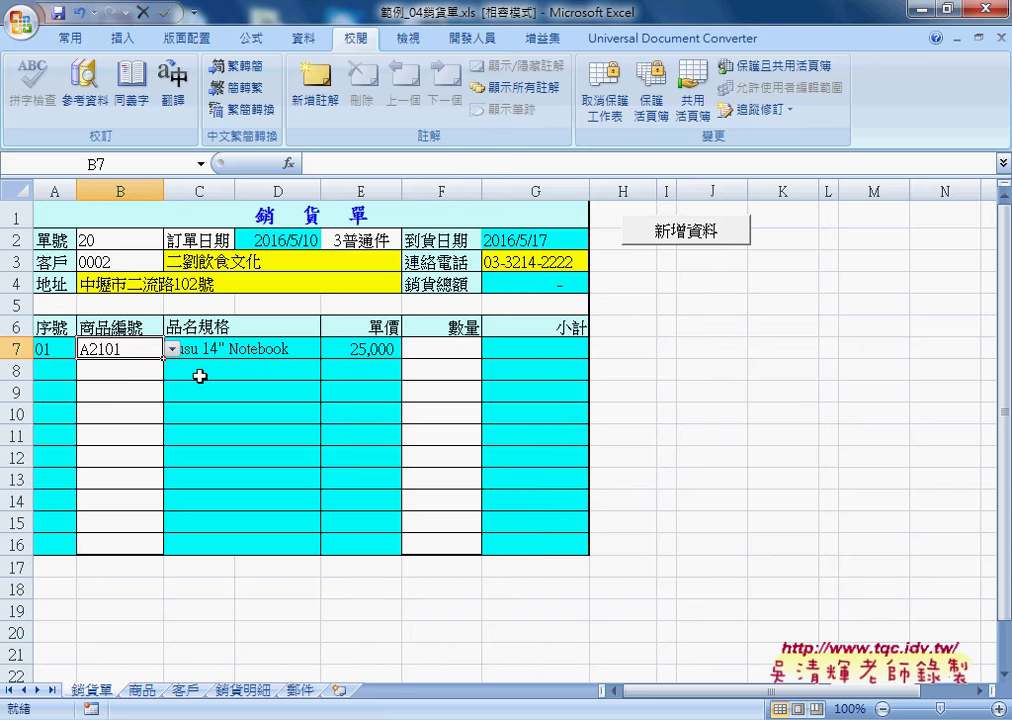
click(447, 352)
click(491, 348)
click(410, 388)
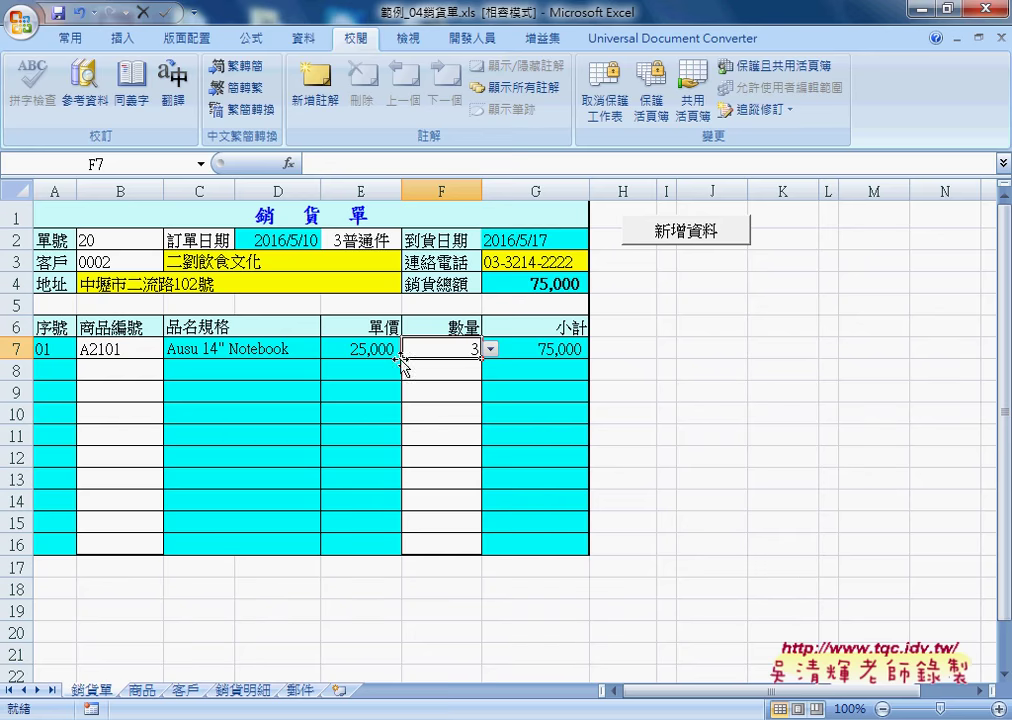
click(355, 352)
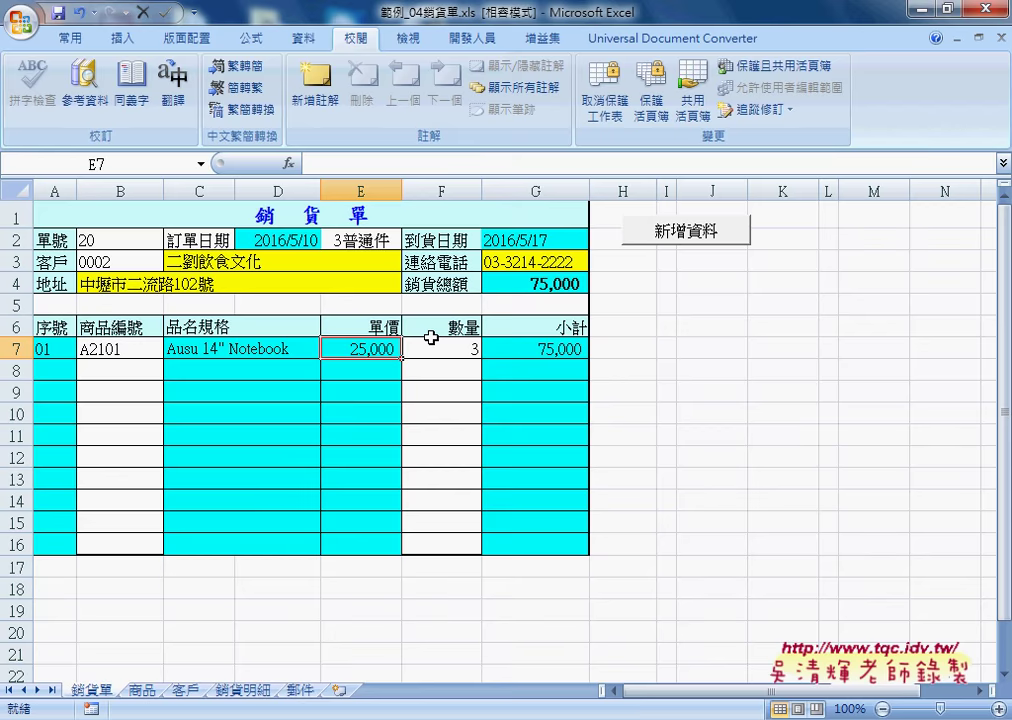
double_click(433, 341)
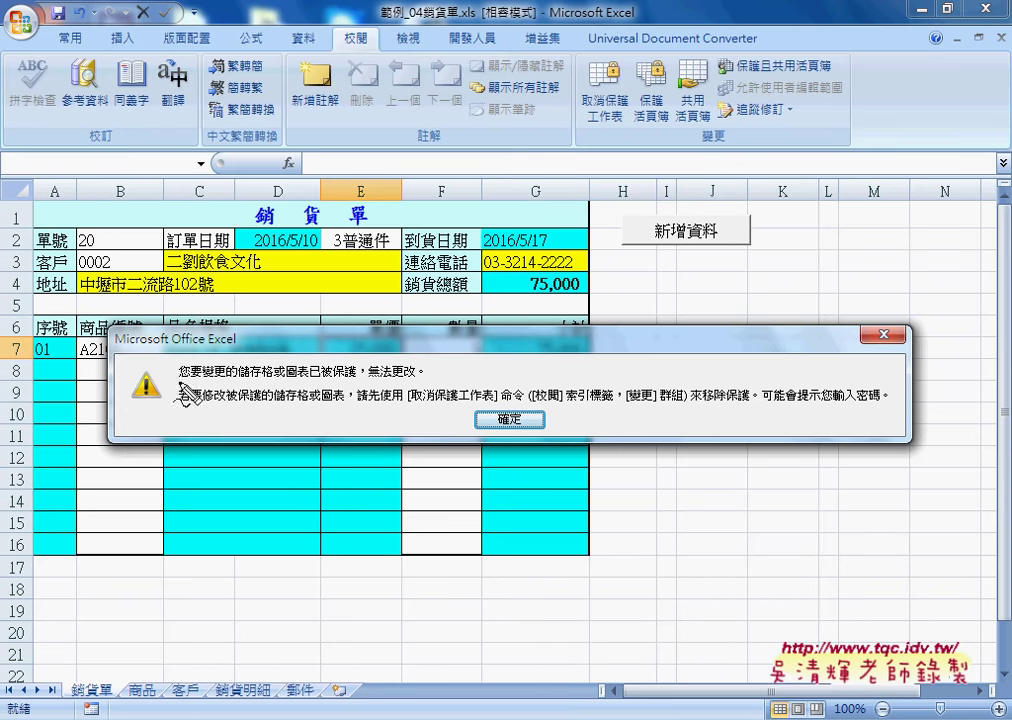
drag(240, 379, 271, 380)
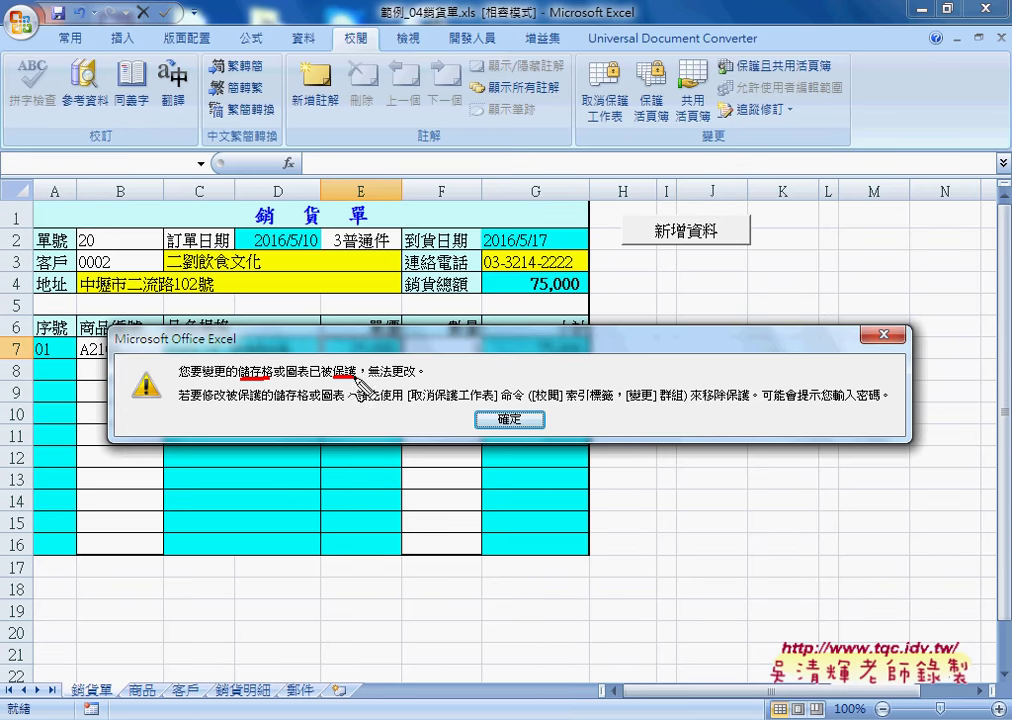
drag(333, 379, 389, 384)
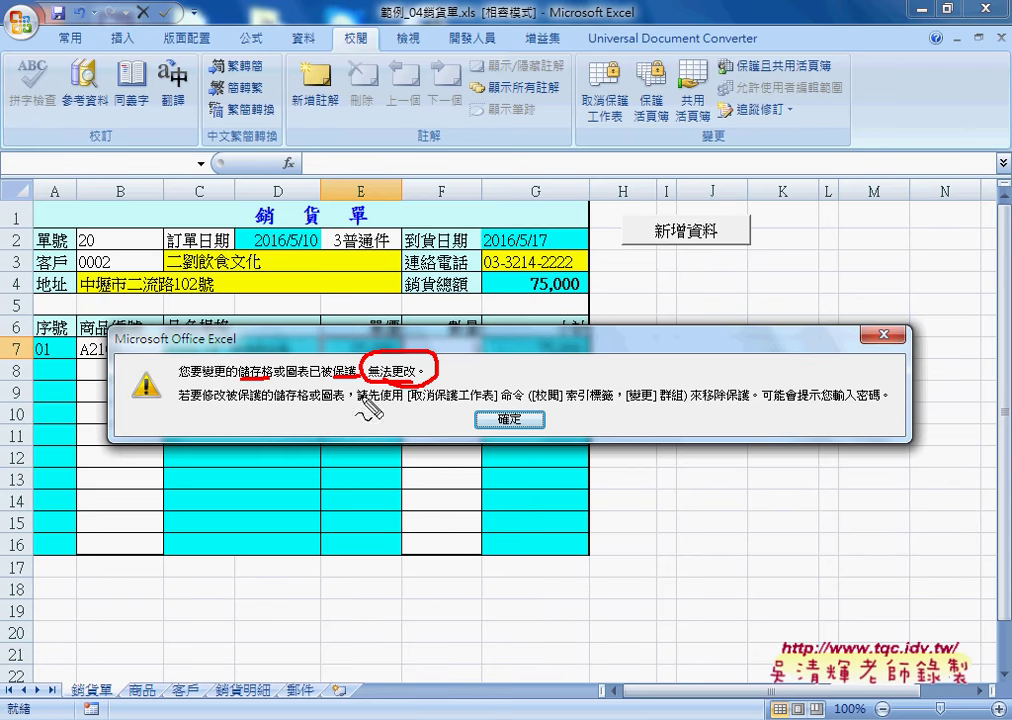
mouse_move(421, 405)
mouse_down()
mouse_move(490, 405)
mouse_move(590, 152)
mouse_move(600, 150)
mouse_up()
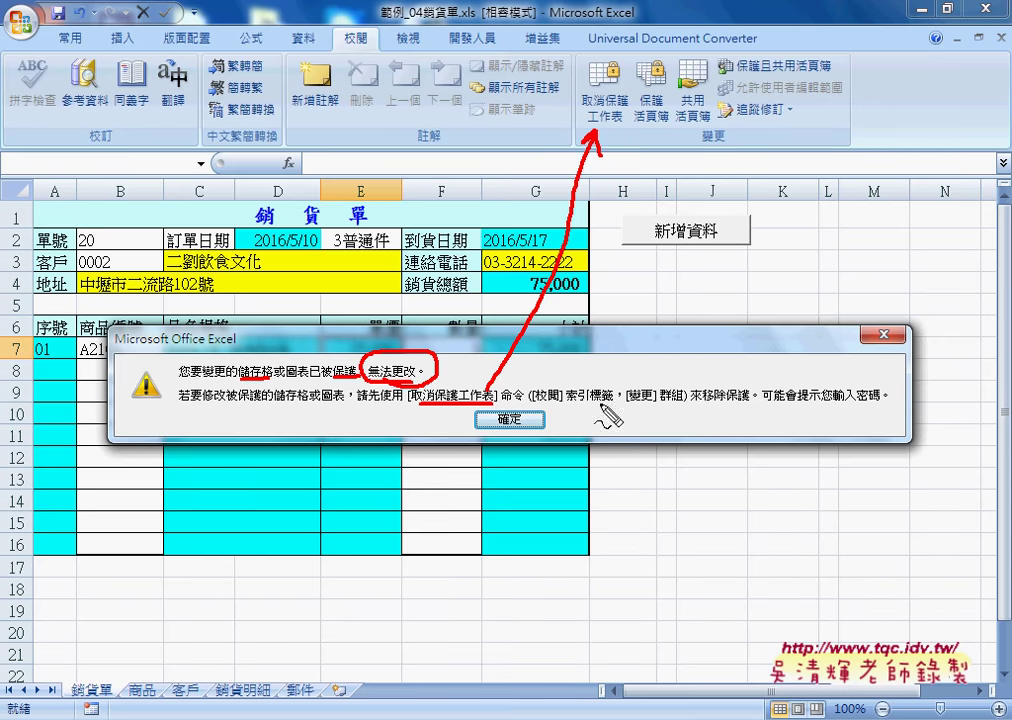
drag(823, 401, 880, 401)
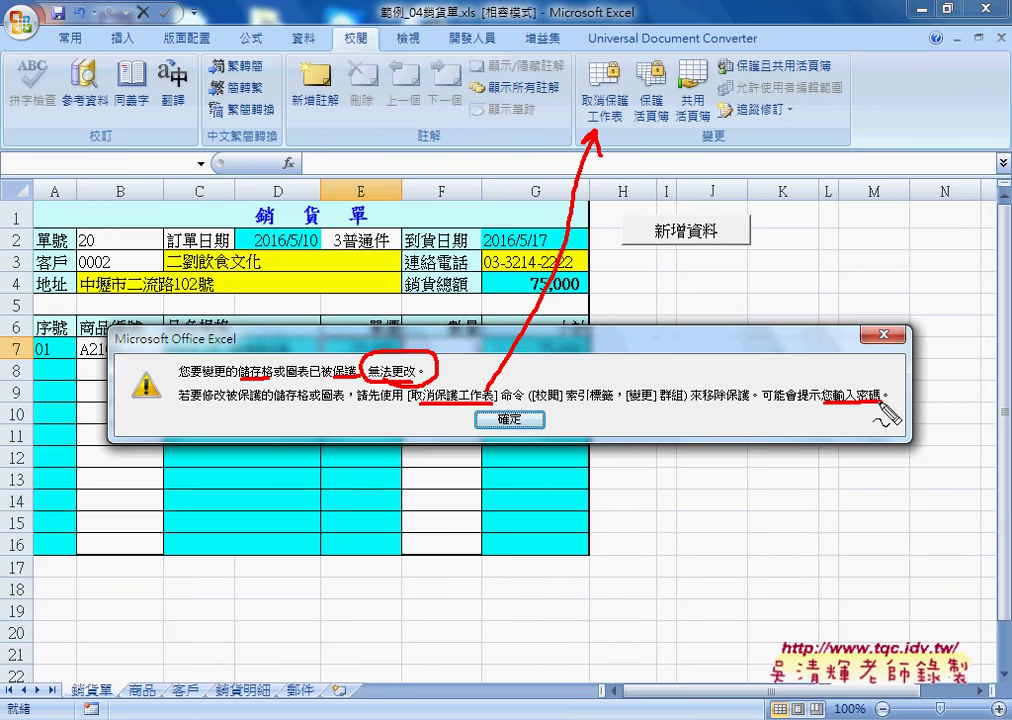
key(Escape)
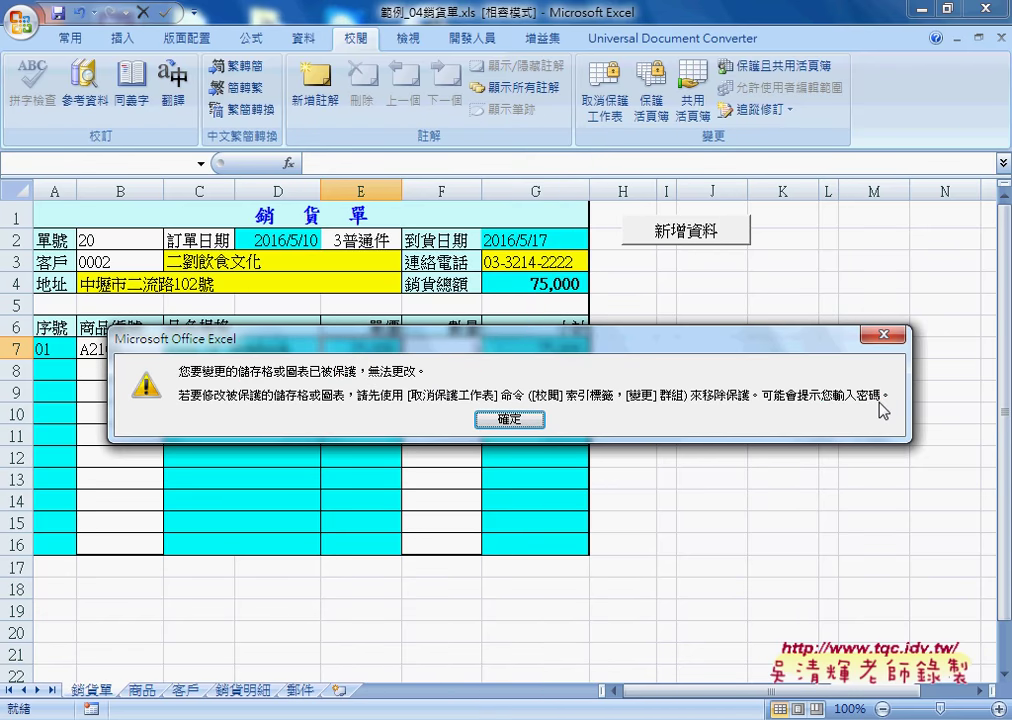
click(520, 419)
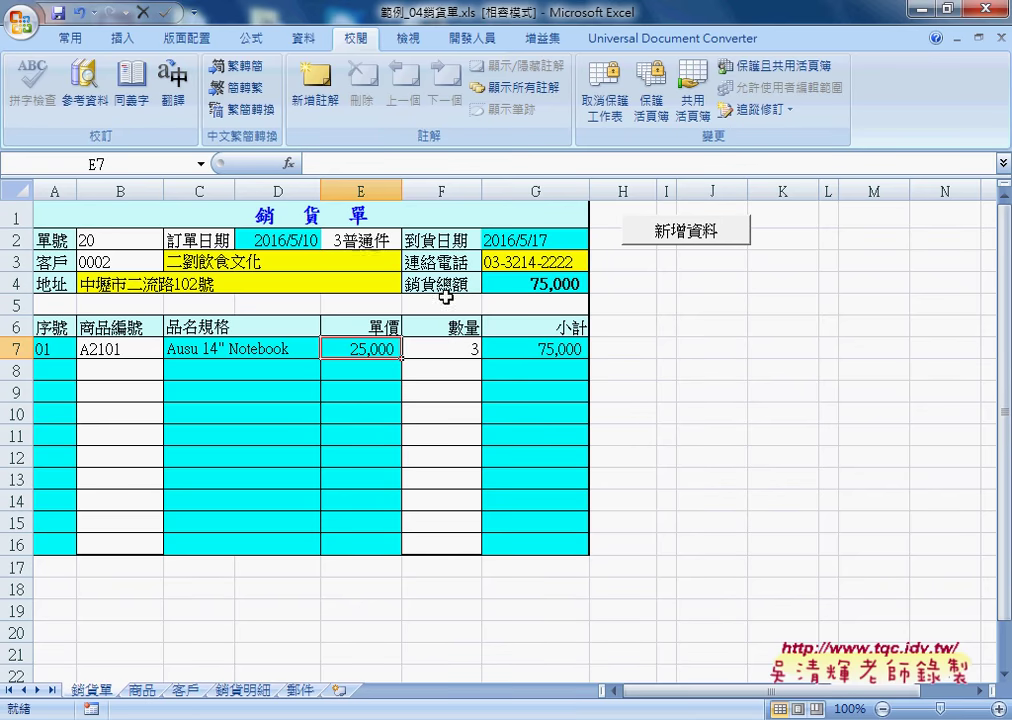
click(226, 270)
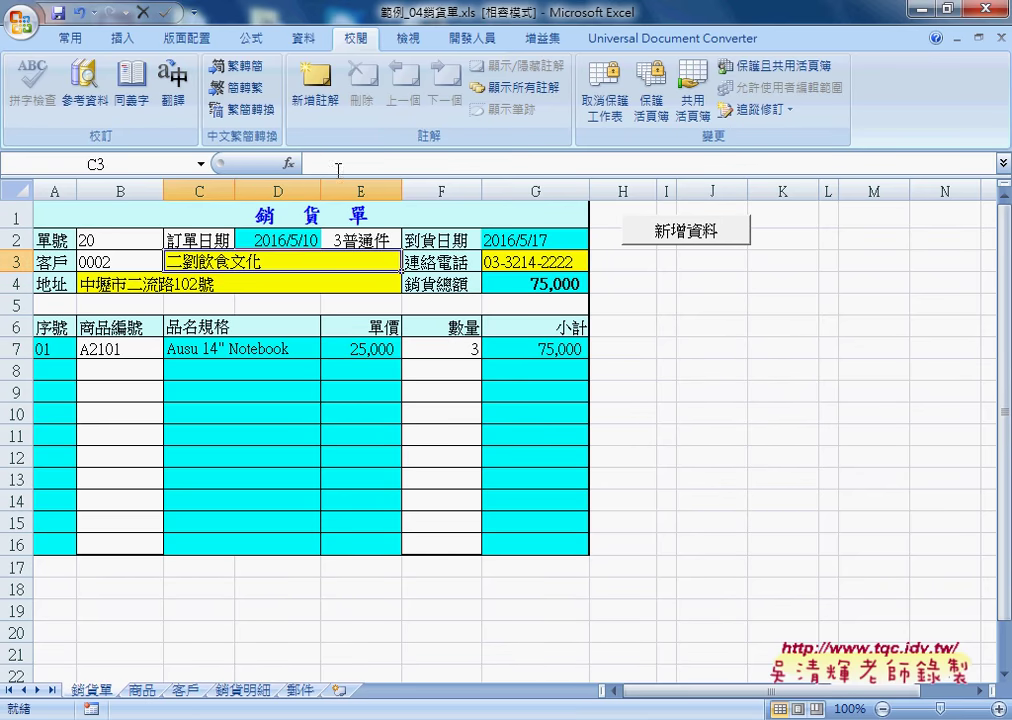
click(244, 349)
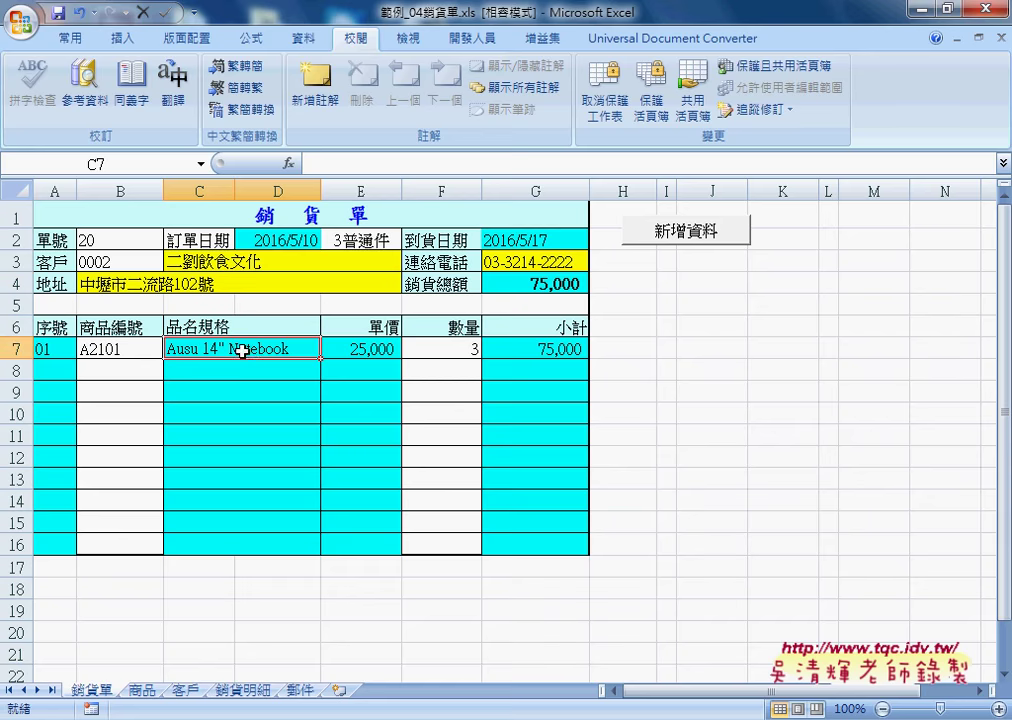
click(341, 354)
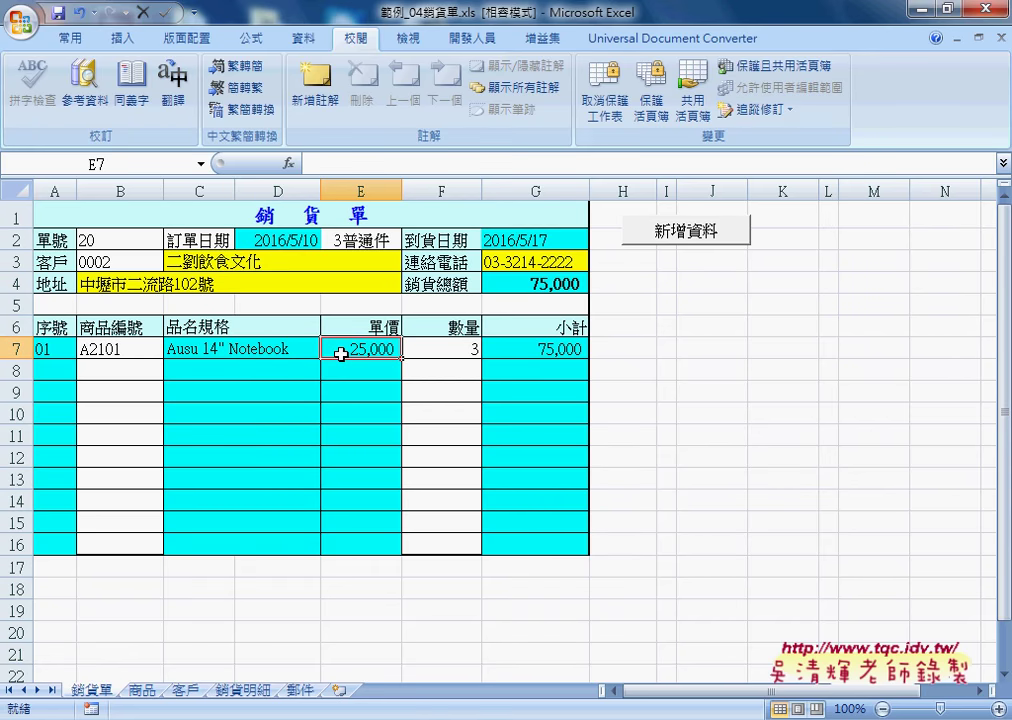
Unprotect the sheet with its password and inspect the formulas in C3 and E7.
click(605, 102)
text(**)
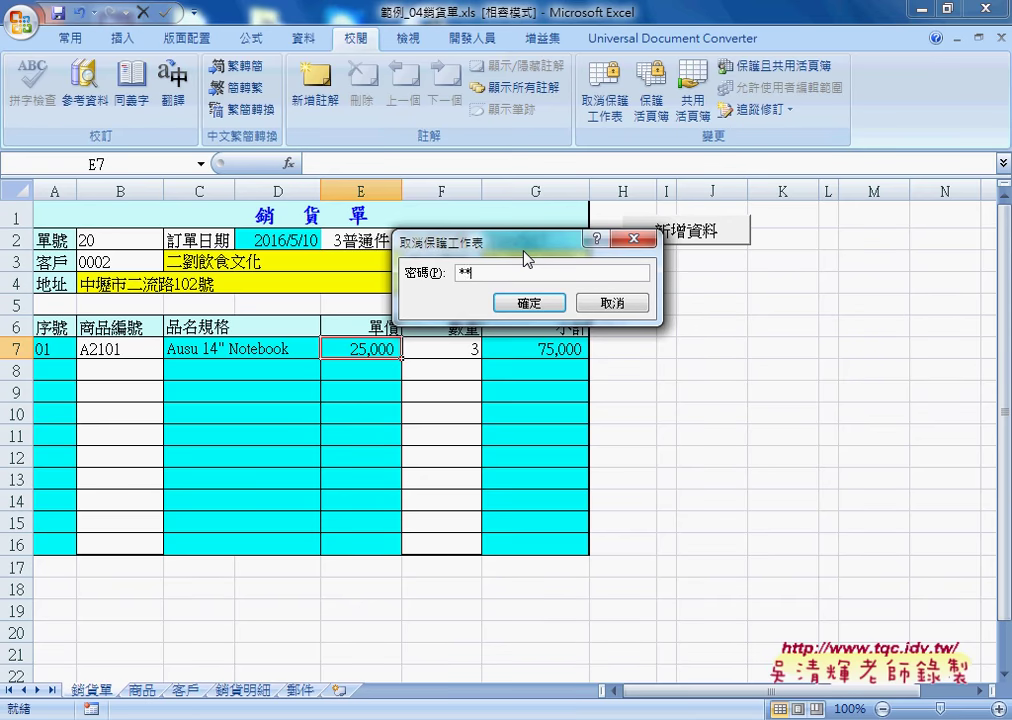
text(**)
key(Return)
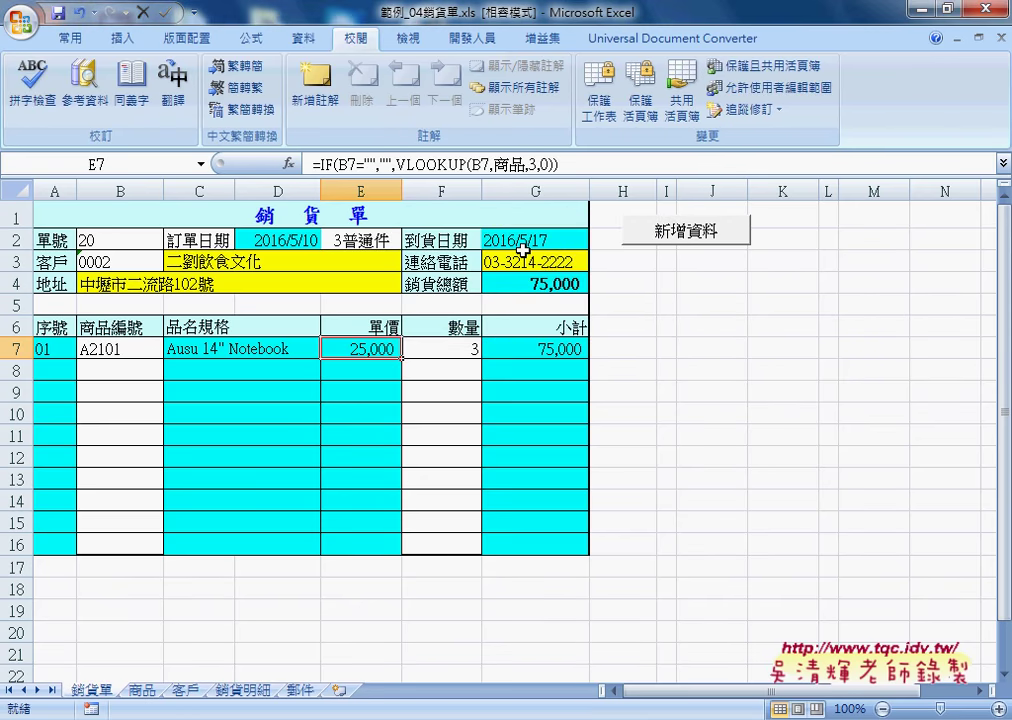
click(215, 262)
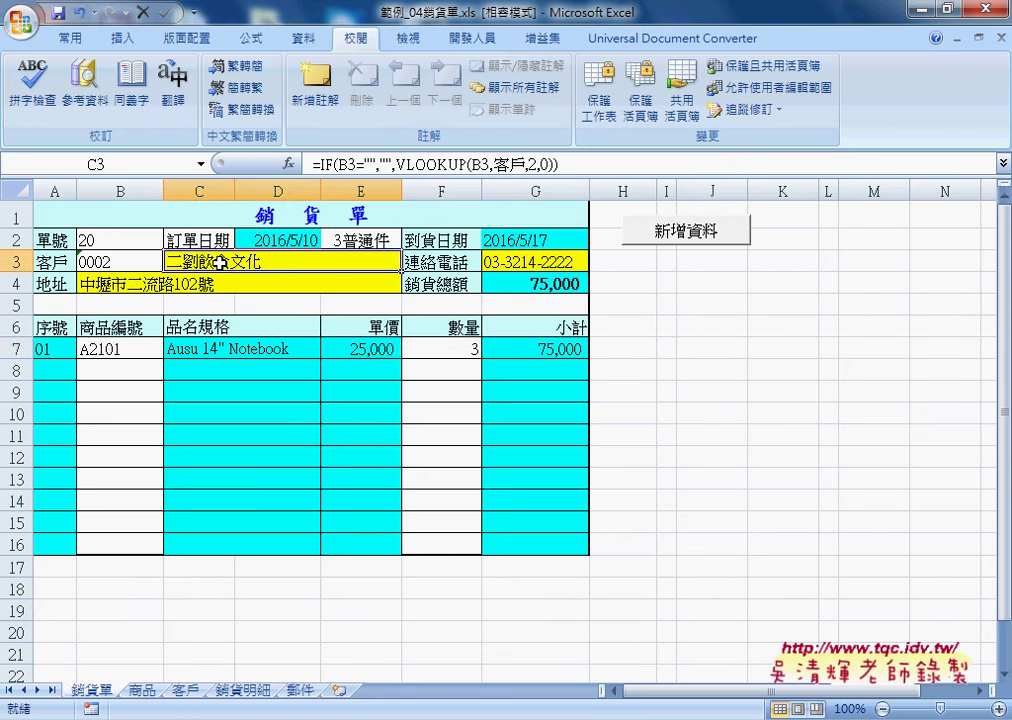
click(371, 352)
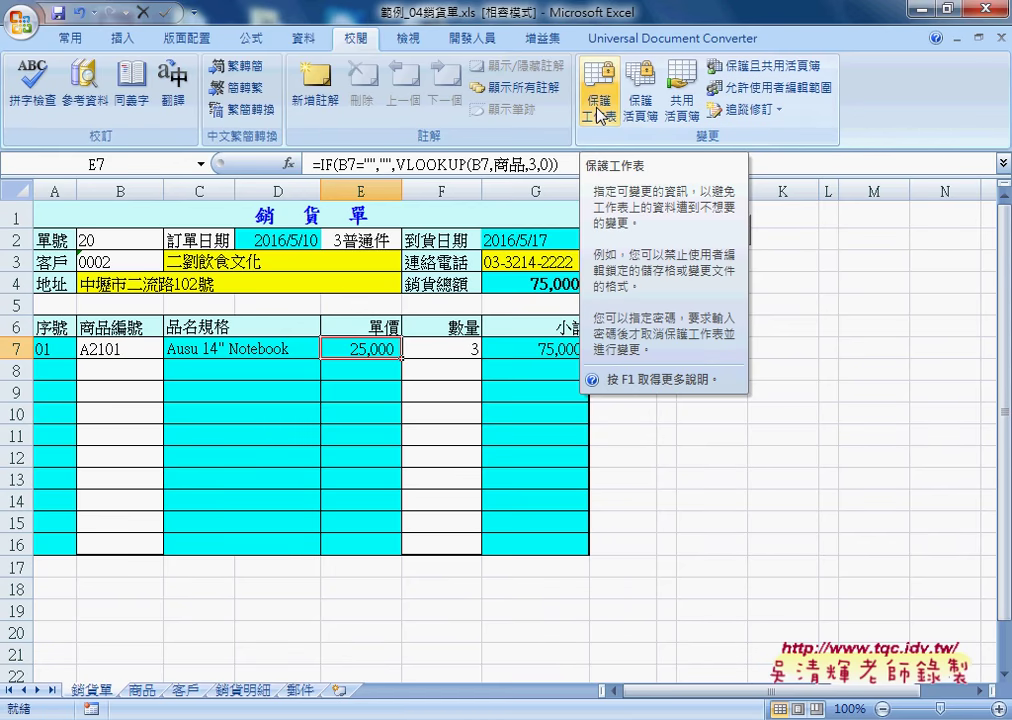
Protect the 銷貨單 sheet again, entering and confirming the same password.
click(772, 437)
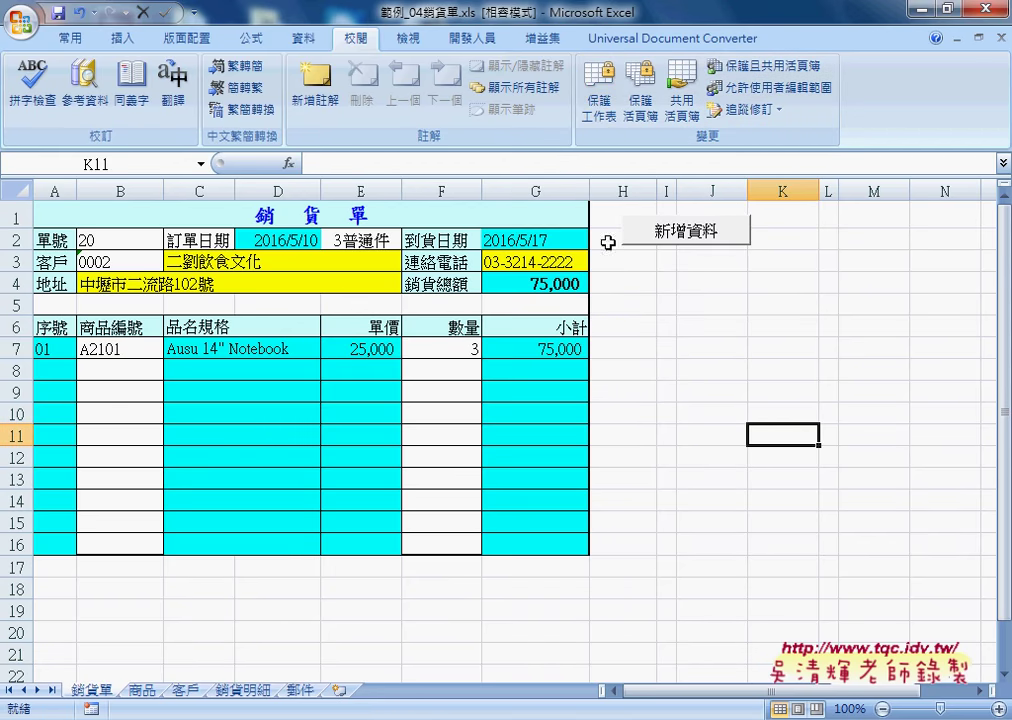
click(599, 100)
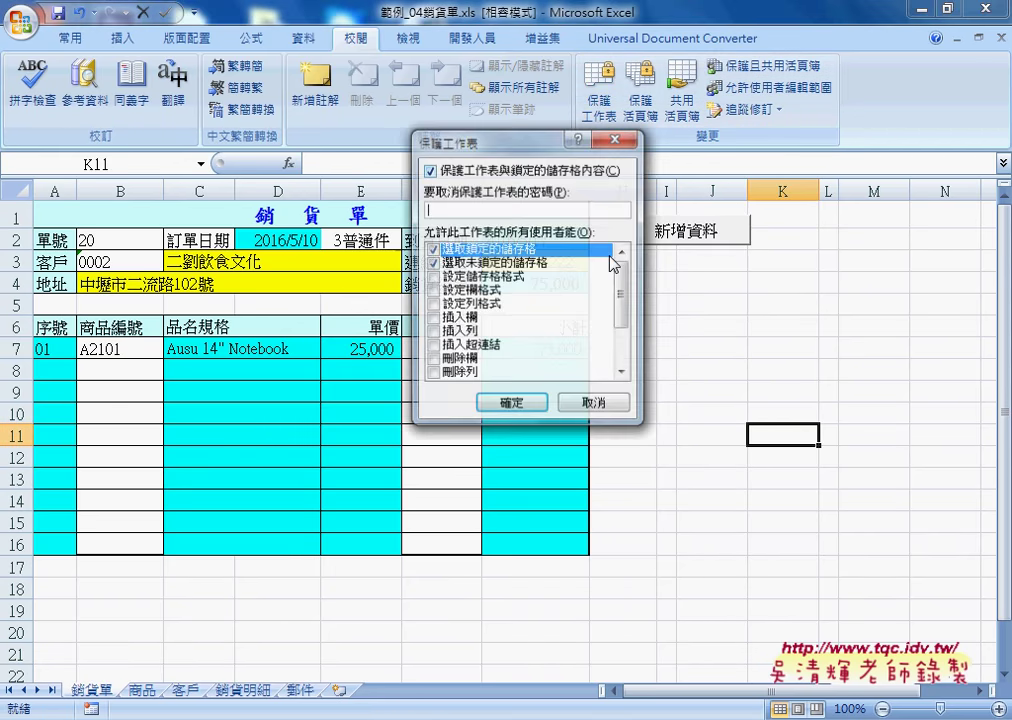
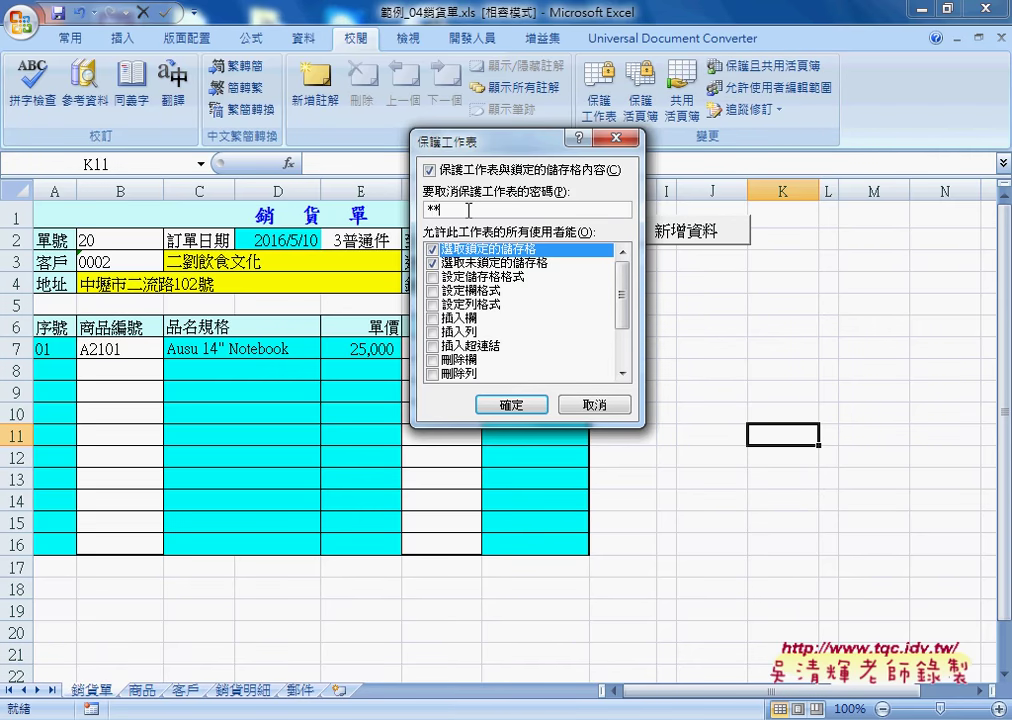
key(Return)
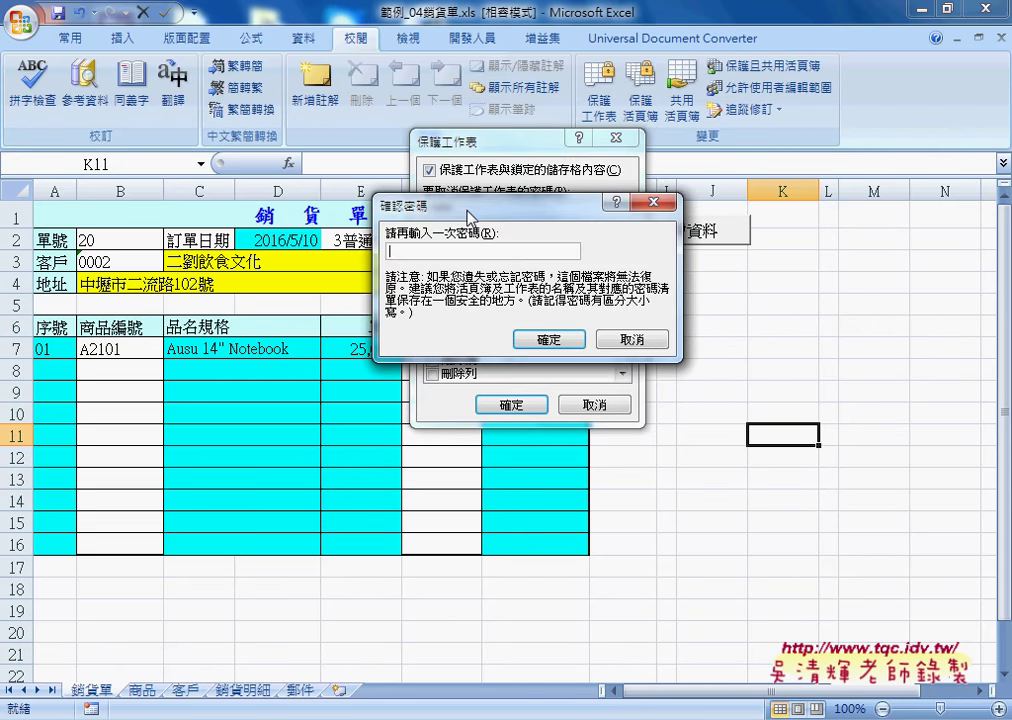
key(Return)
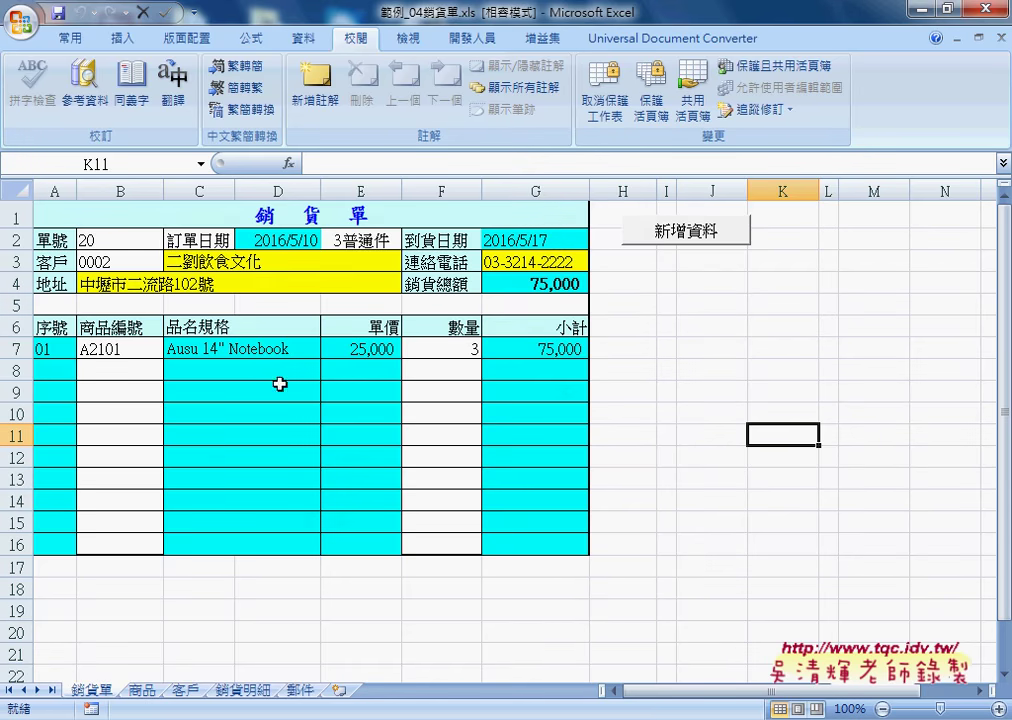
click(245, 690)
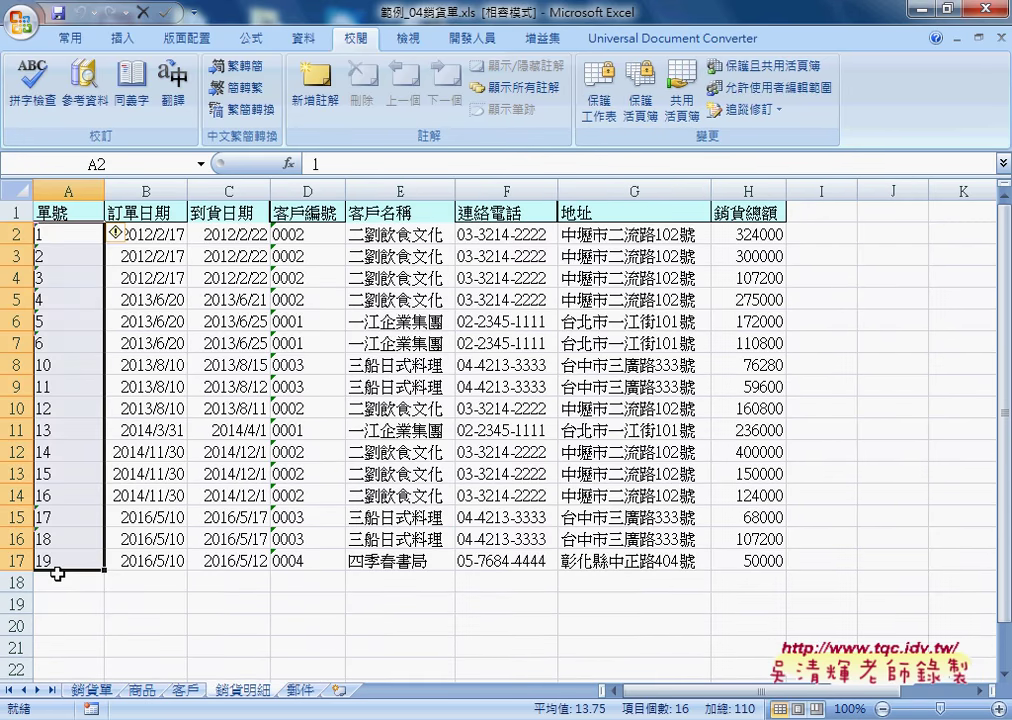
drag(54, 580, 730, 577)
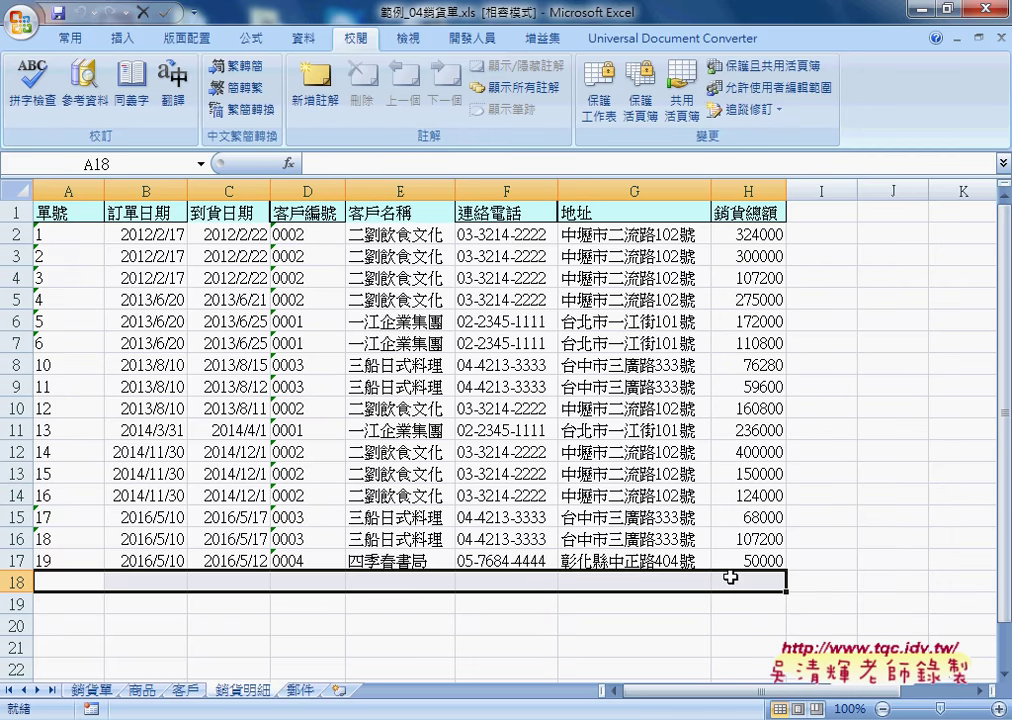
click(90, 690)
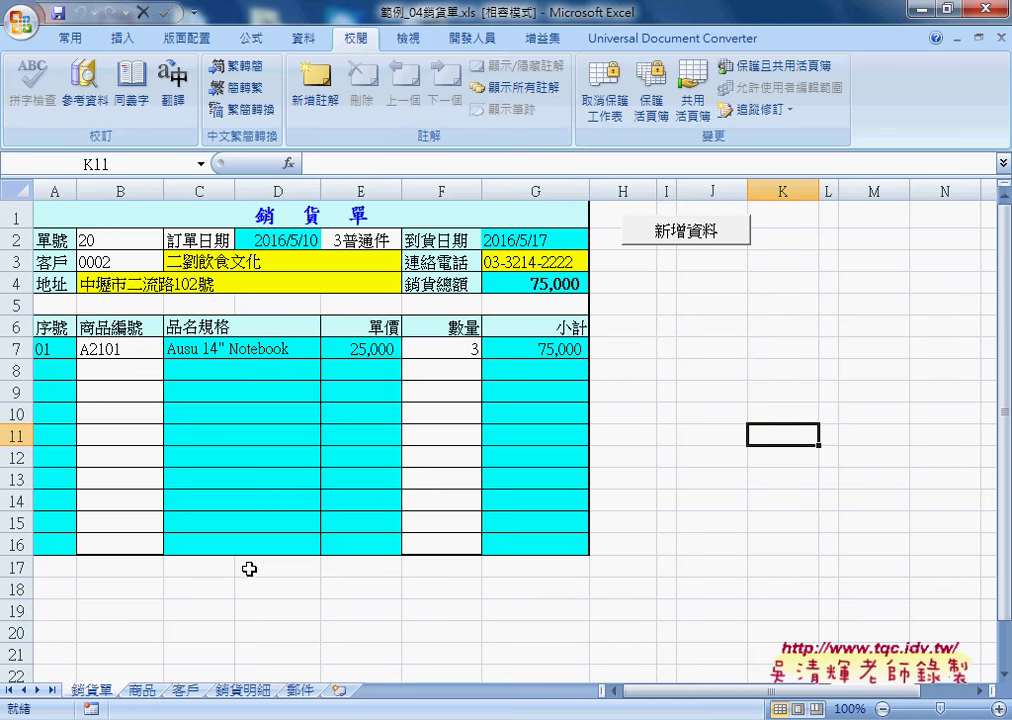
Submit order 20 with 新增資料 and verify its new rows on the 銷貨明細 sheet.
click(675, 232)
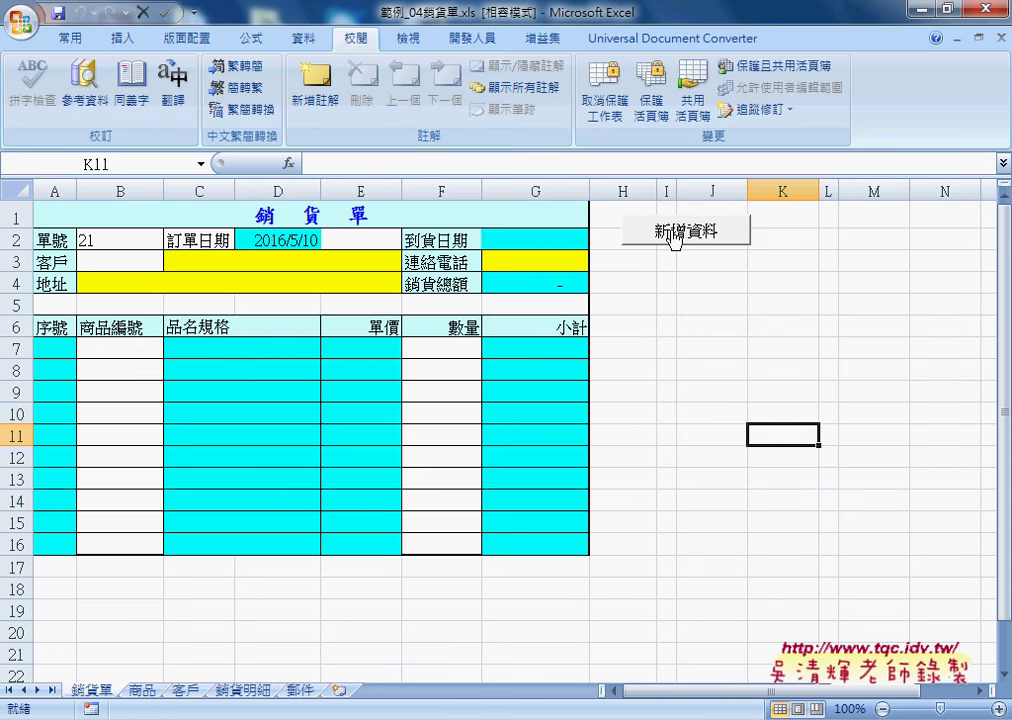
click(246, 691)
mouse_move(40, 582)
mouse_down()
mouse_move(725, 568)
mouse_move(714, 582)
mouse_up()
click(88, 690)
click(238, 691)
click(70, 603)
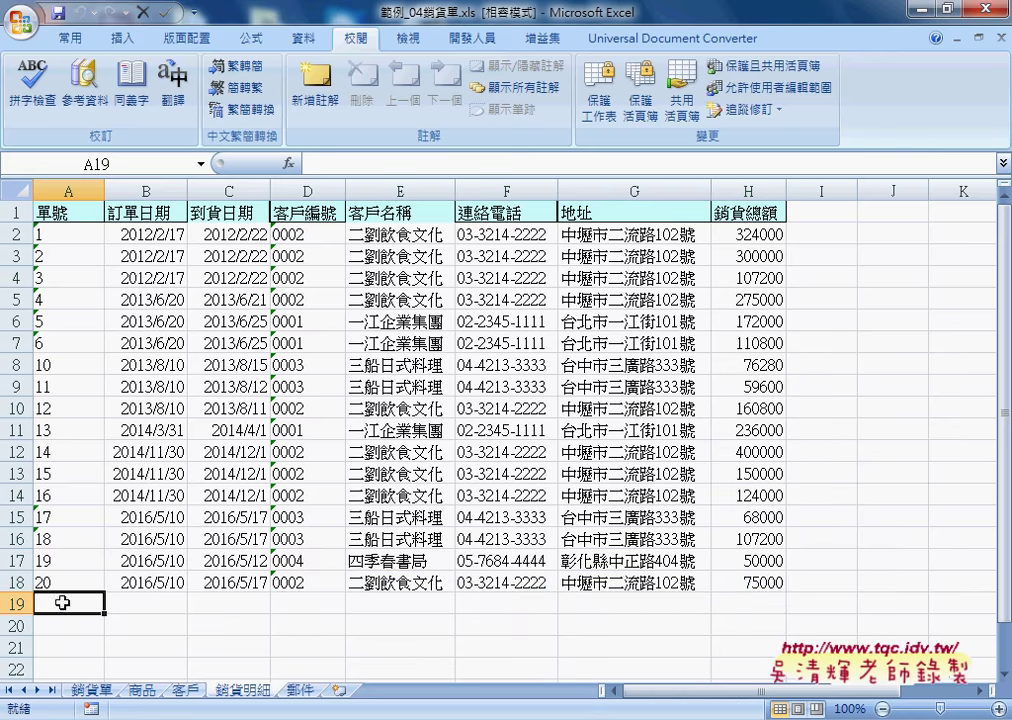
mouse_move(62, 234)
mouse_down()
mouse_move(50, 595)
mouse_move(565, 617)
mouse_move(763, 605)
mouse_up()
click(50, 603)
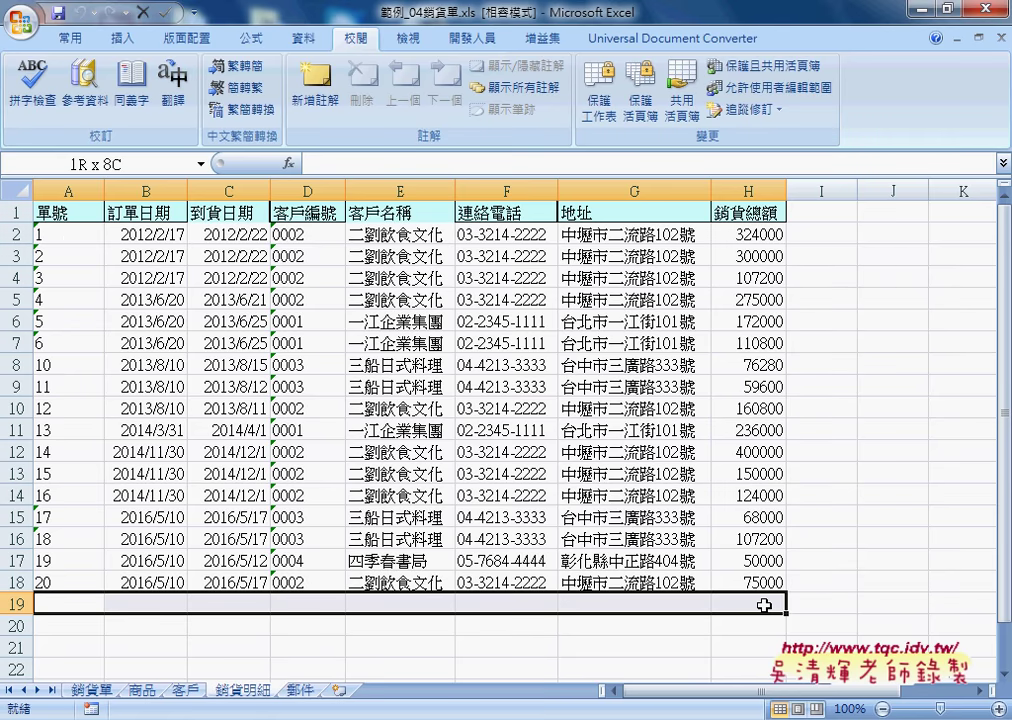
click(66, 234)
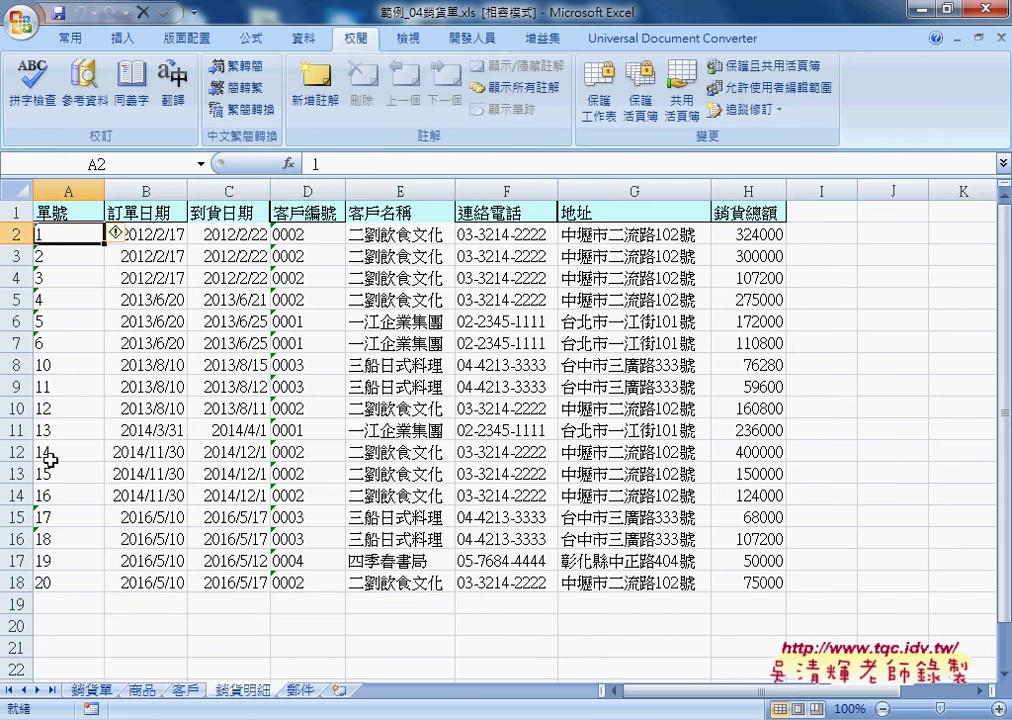
click(58, 580)
click(70, 603)
drag(70, 603, 745, 605)
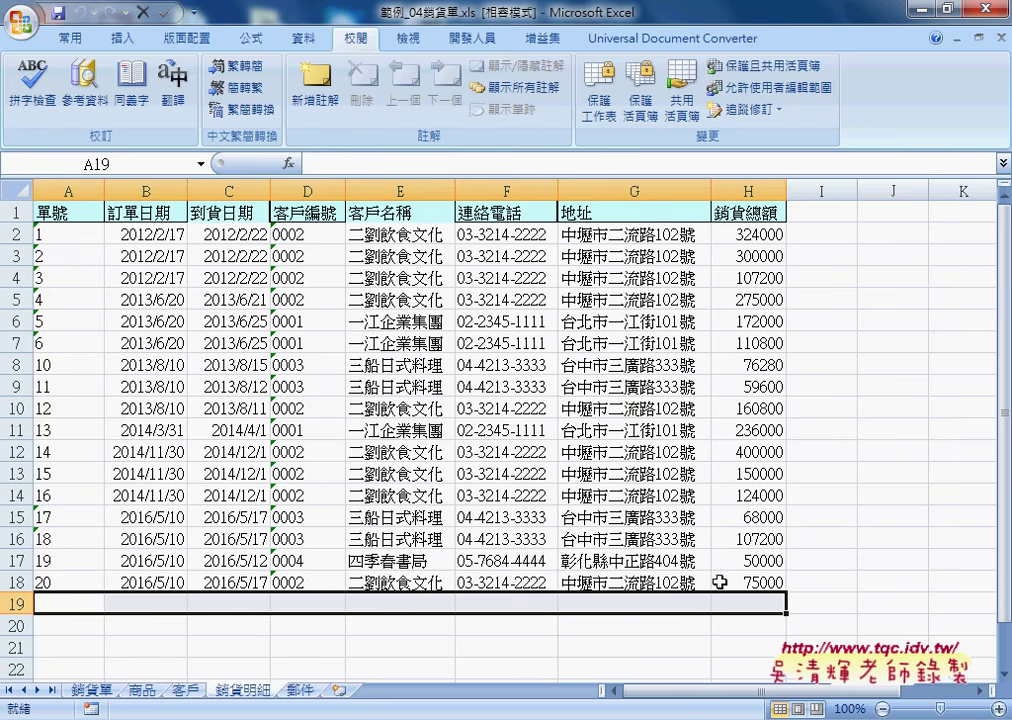
click(88, 689)
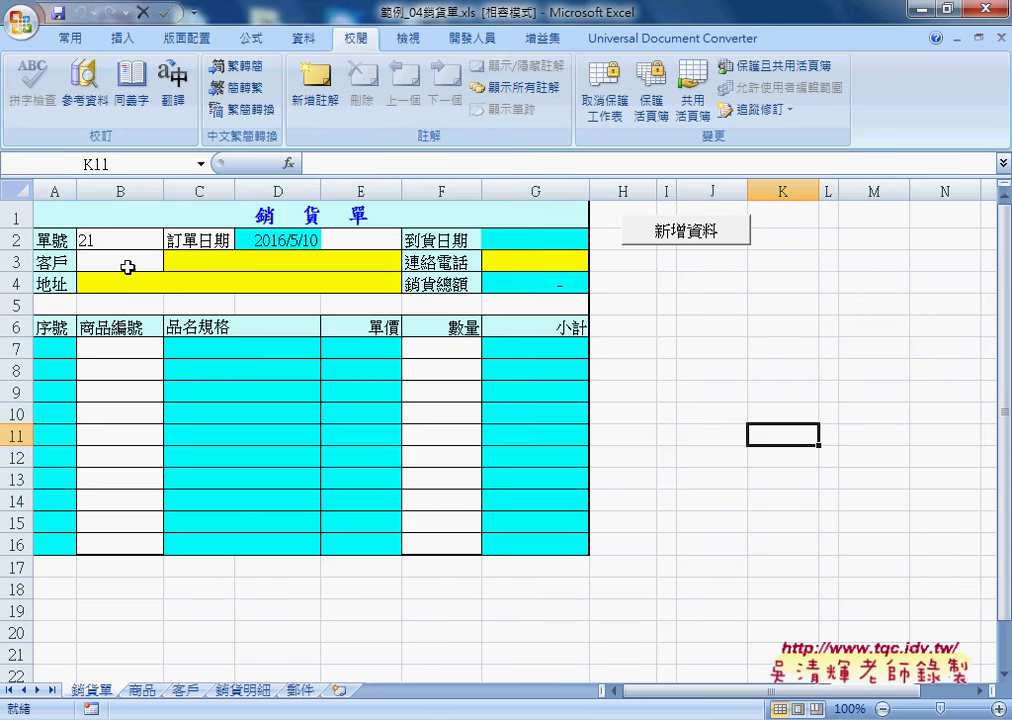
click(253, 689)
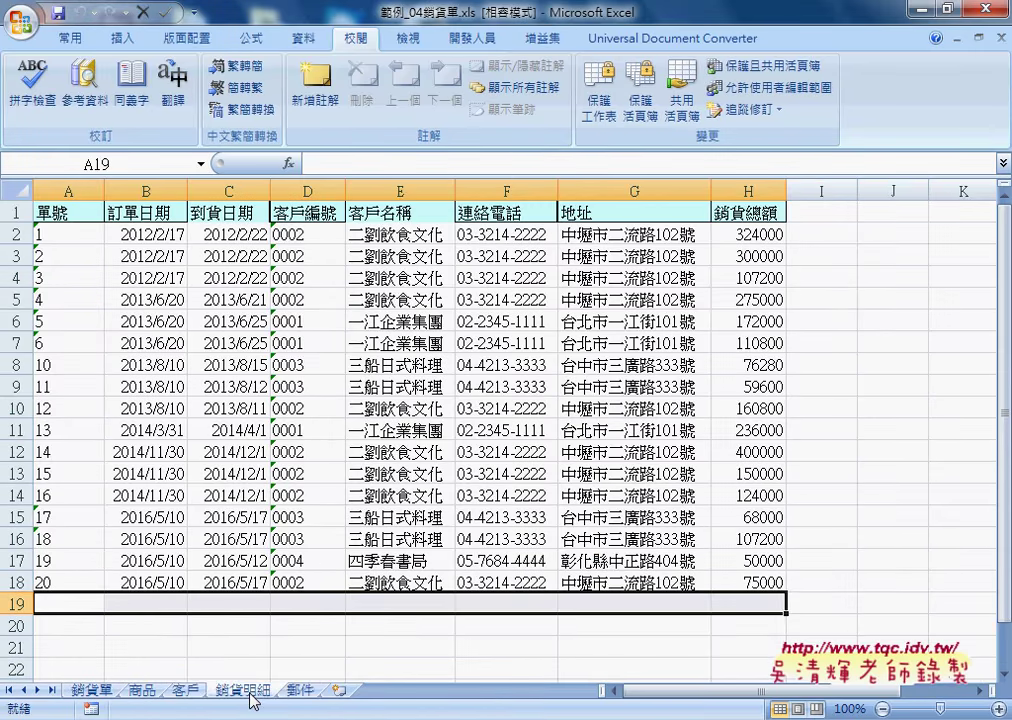
click(68, 602)
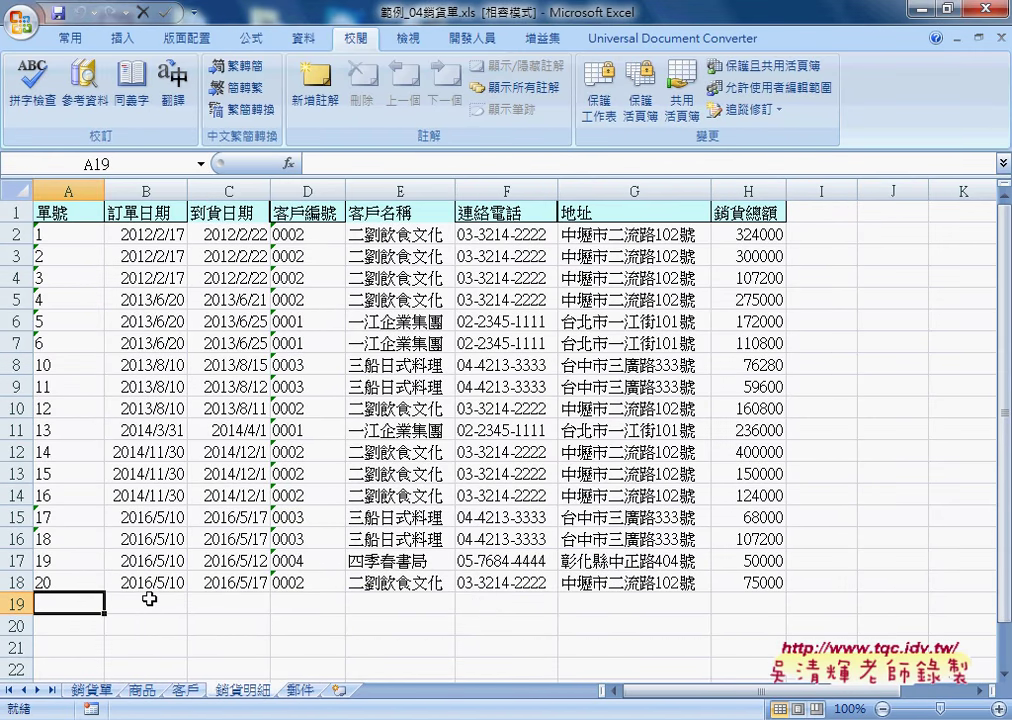
click(149, 598)
click(219, 600)
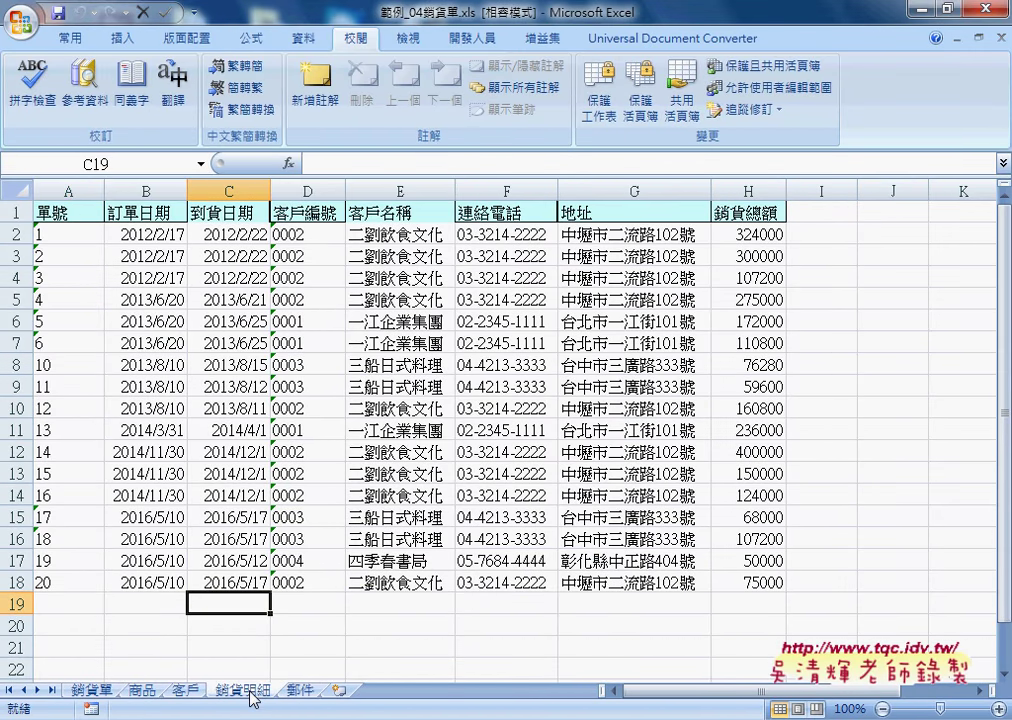
click(81, 604)
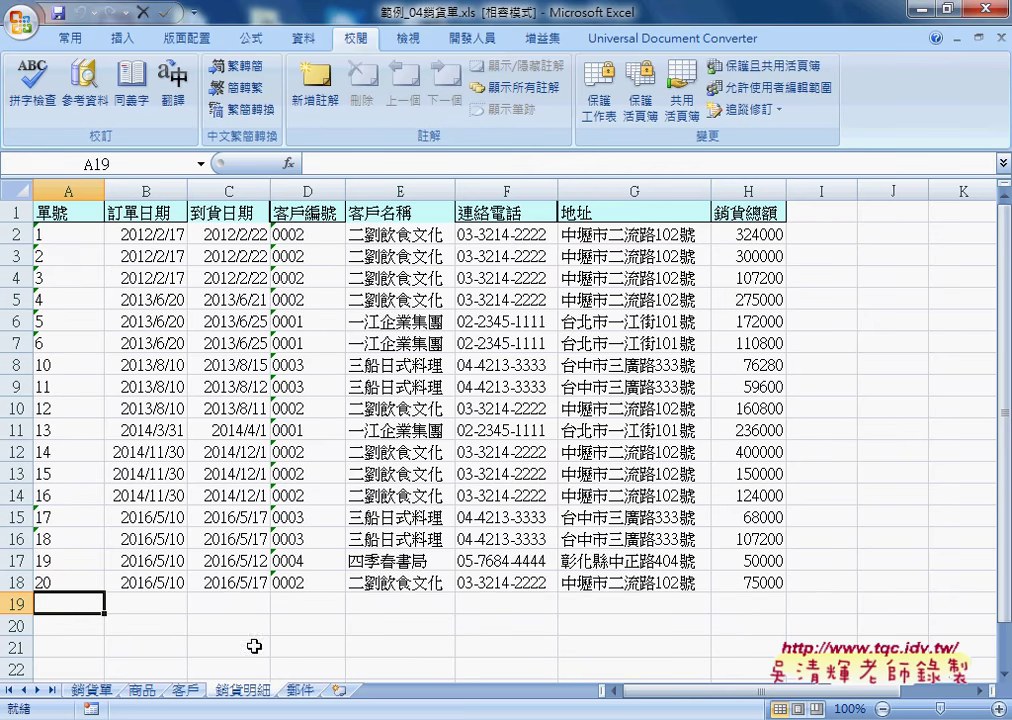
click(88, 691)
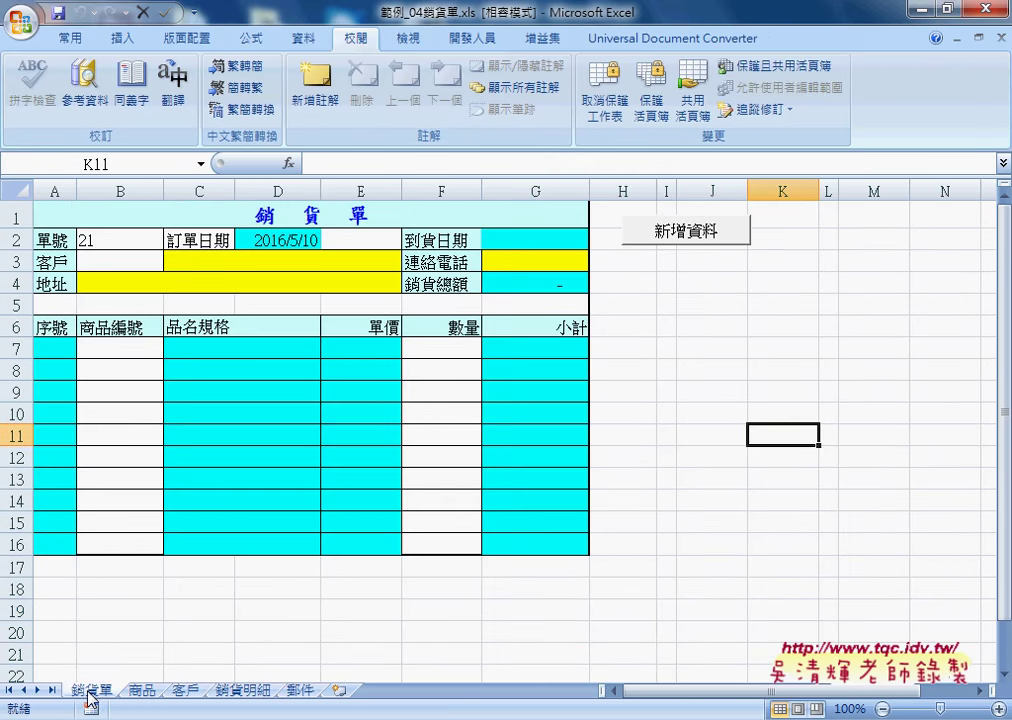
click(104, 239)
click(243, 690)
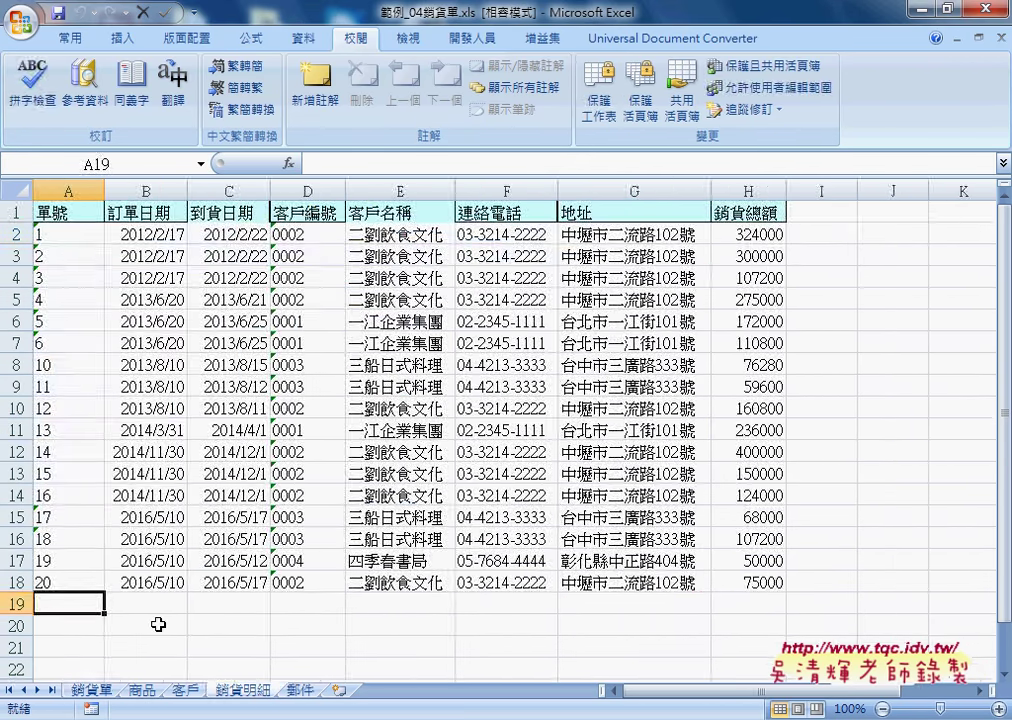
click(92, 690)
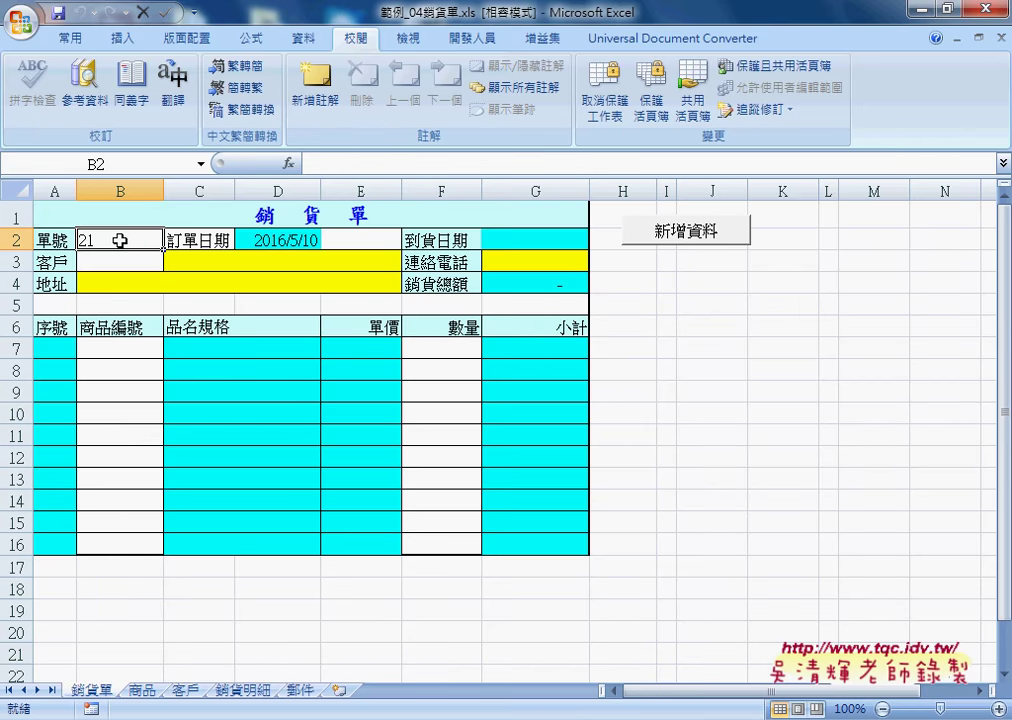
click(246, 692)
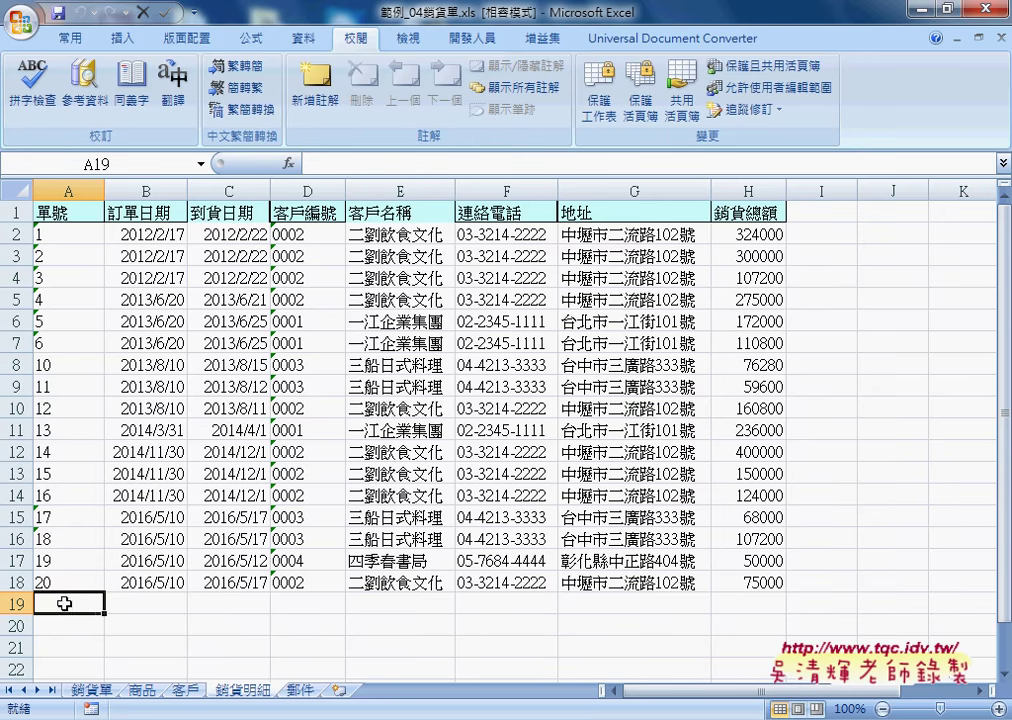
click(146, 603)
click(232, 603)
click(312, 601)
click(430, 597)
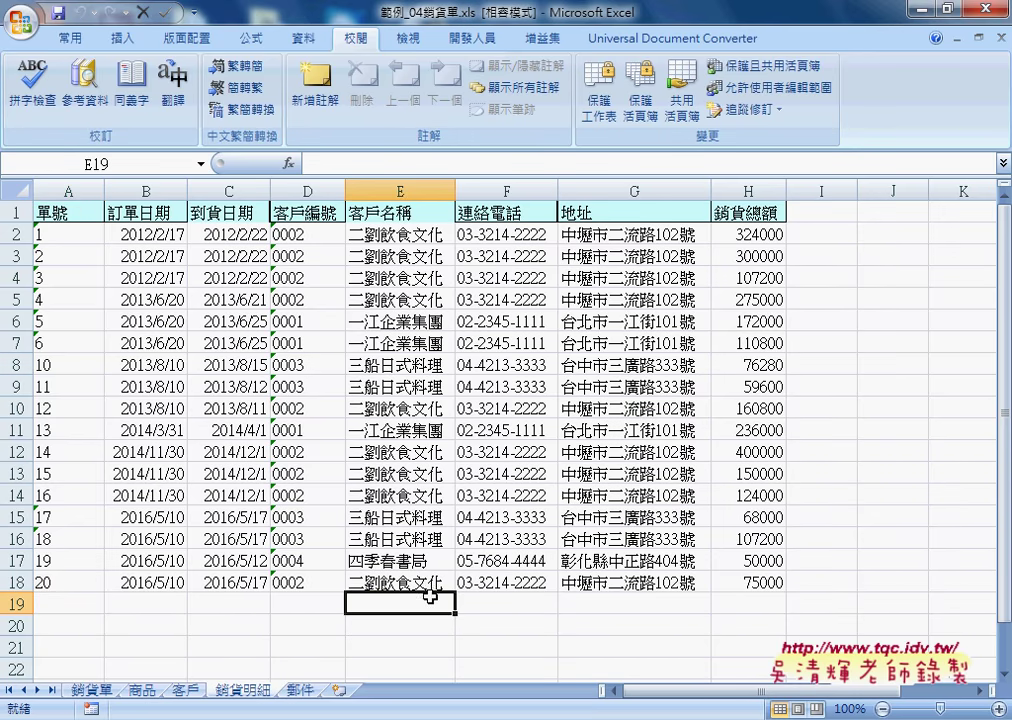
click(505, 603)
click(634, 603)
click(748, 603)
click(92, 690)
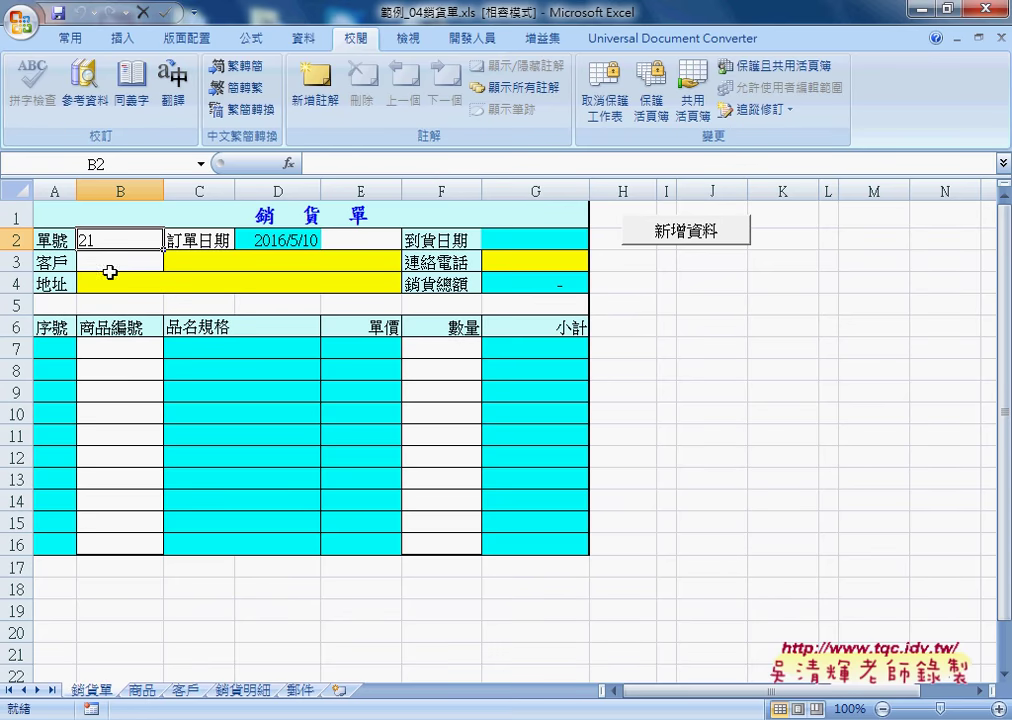
mouse_move(108, 239)
mouse_down()
mouse_move(113, 257)
mouse_move(131, 260)
mouse_up()
click(363, 243)
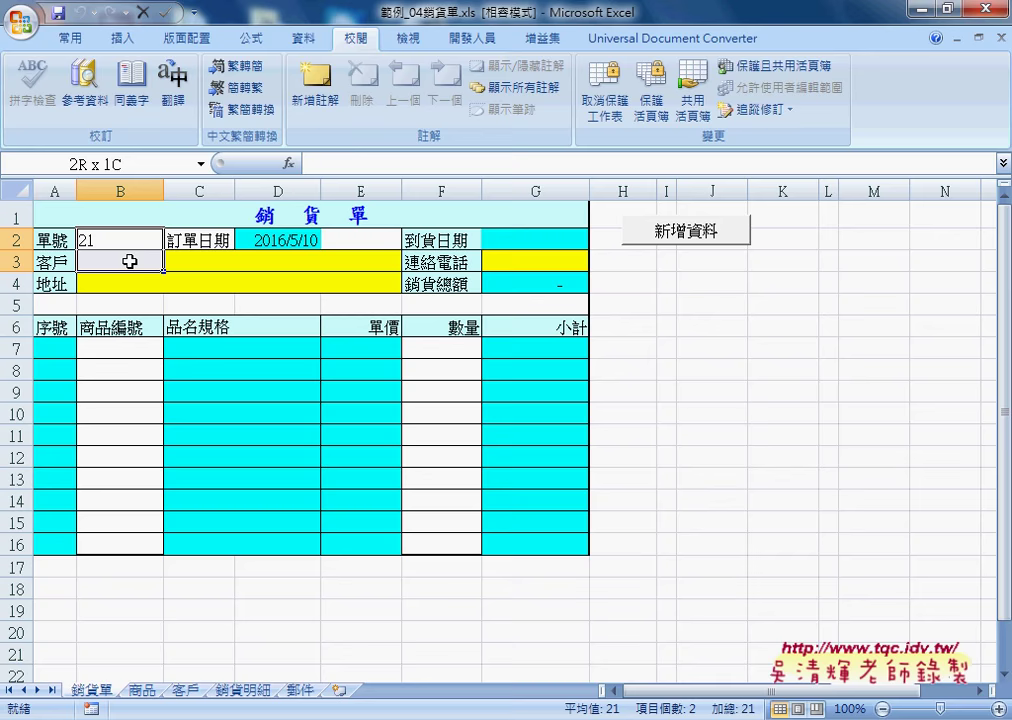
click(363, 243)
drag(120, 348, 124, 545)
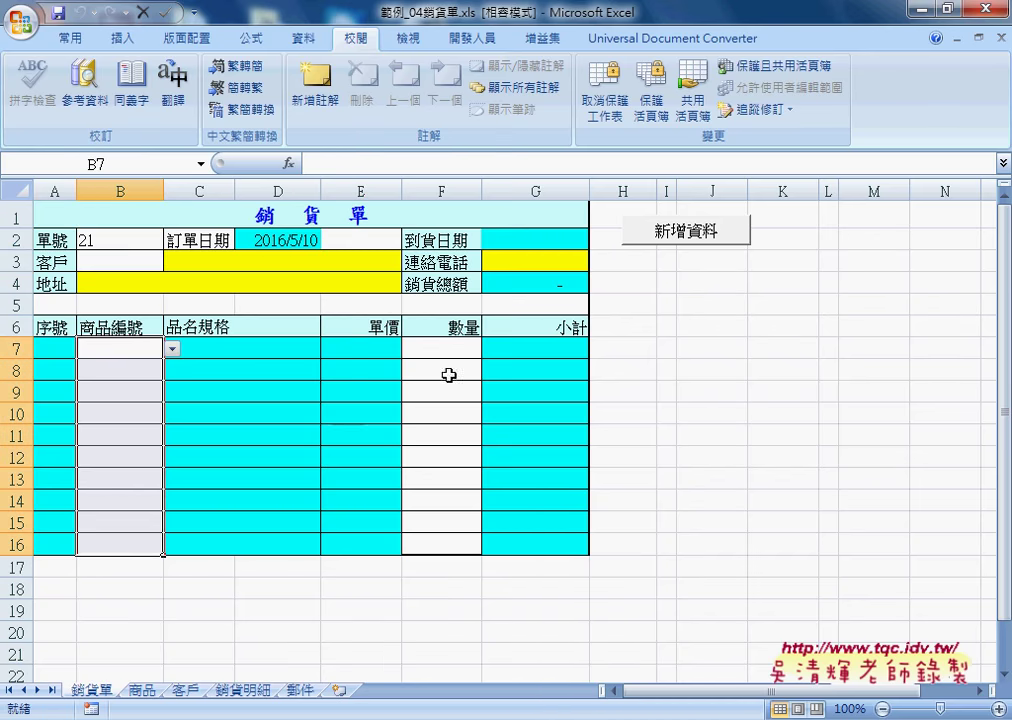
drag(445, 348, 450, 550)
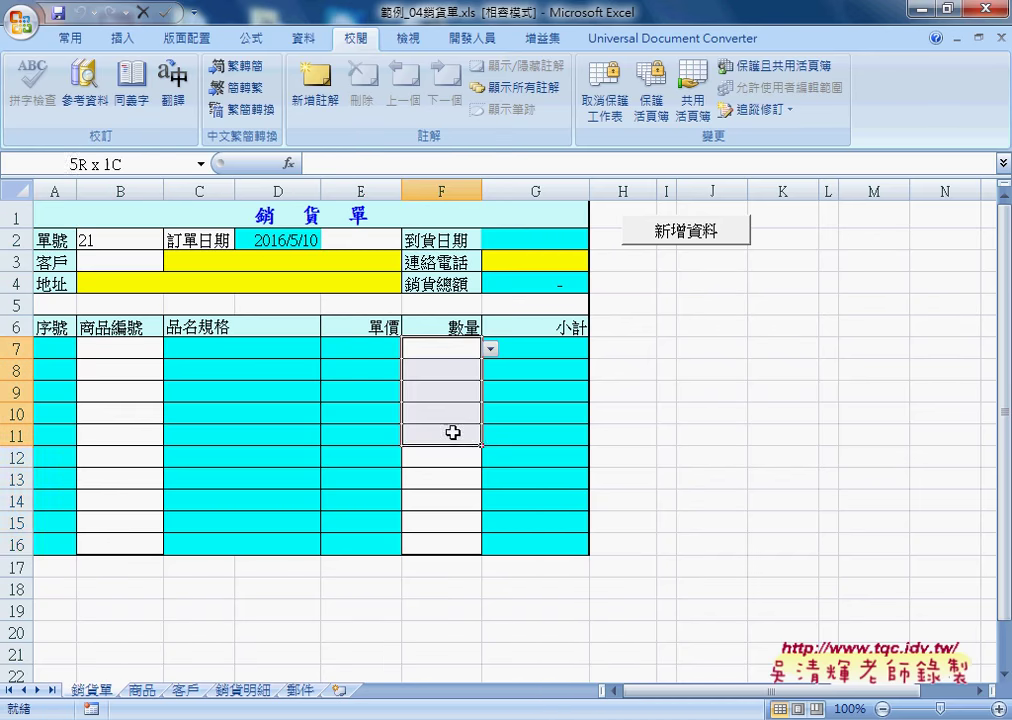
click(95, 240)
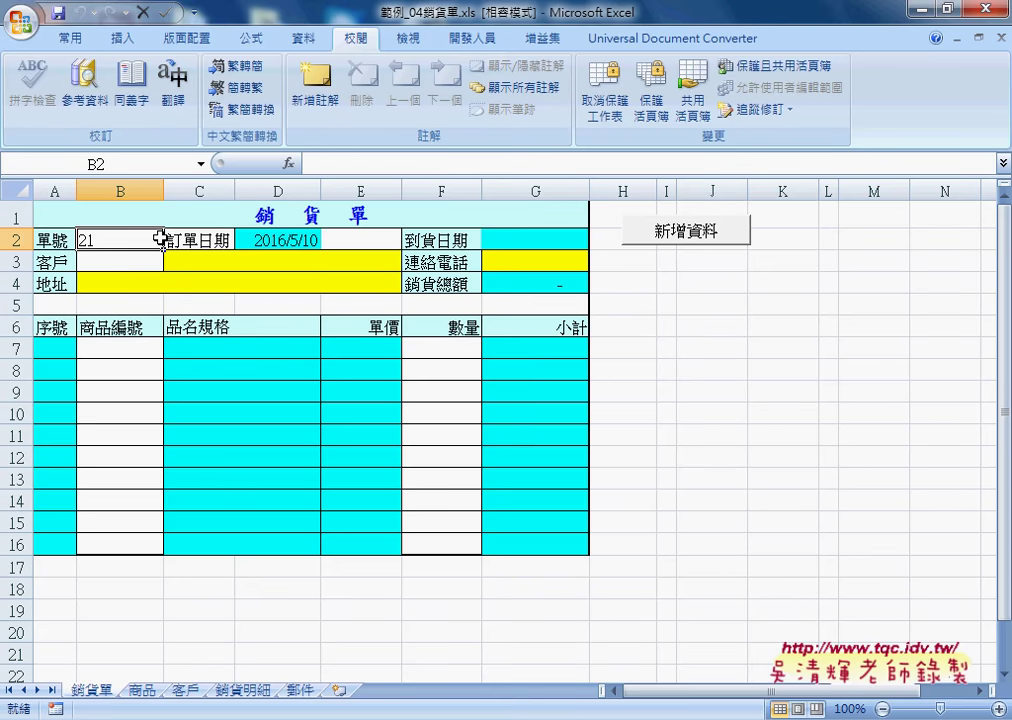
click(136, 263)
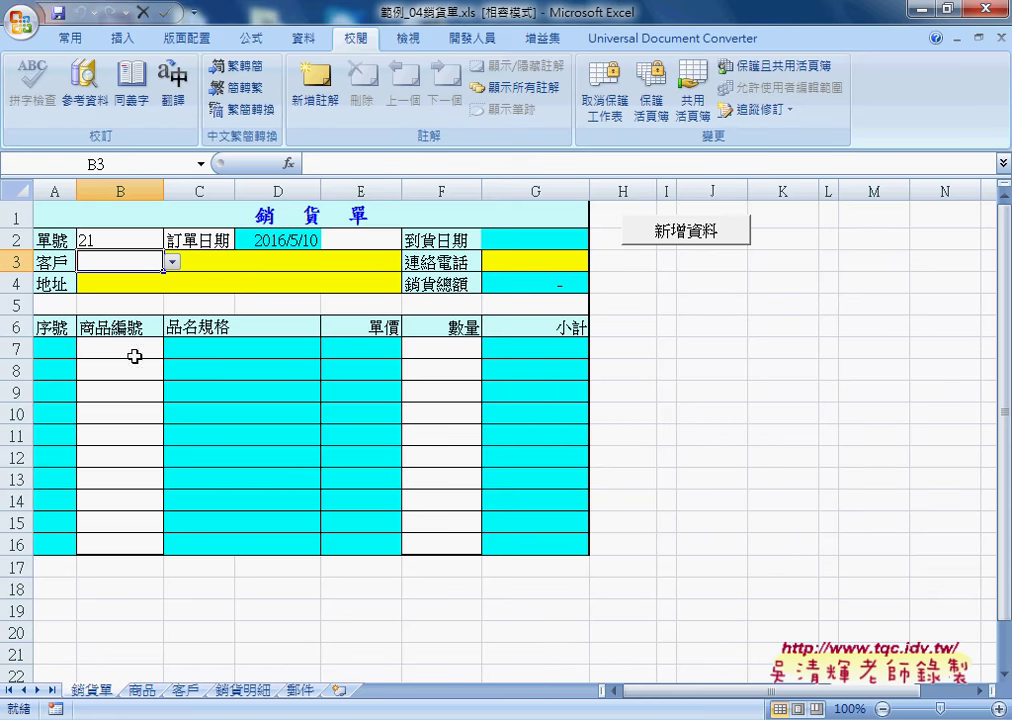
click(14, 190)
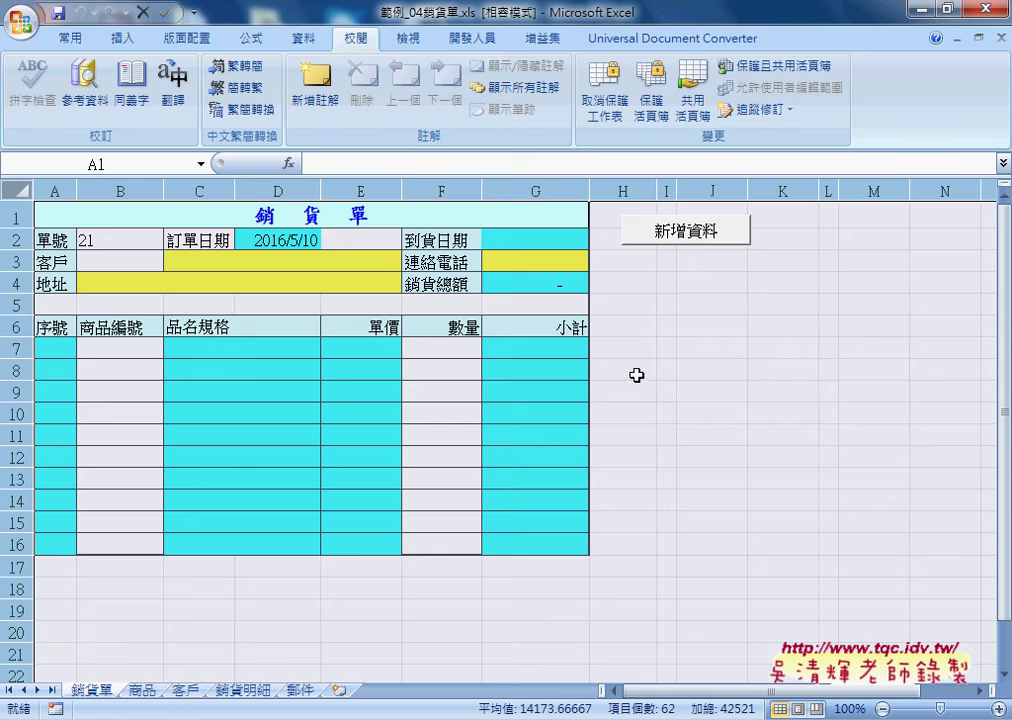
drag(129, 239, 135, 262)
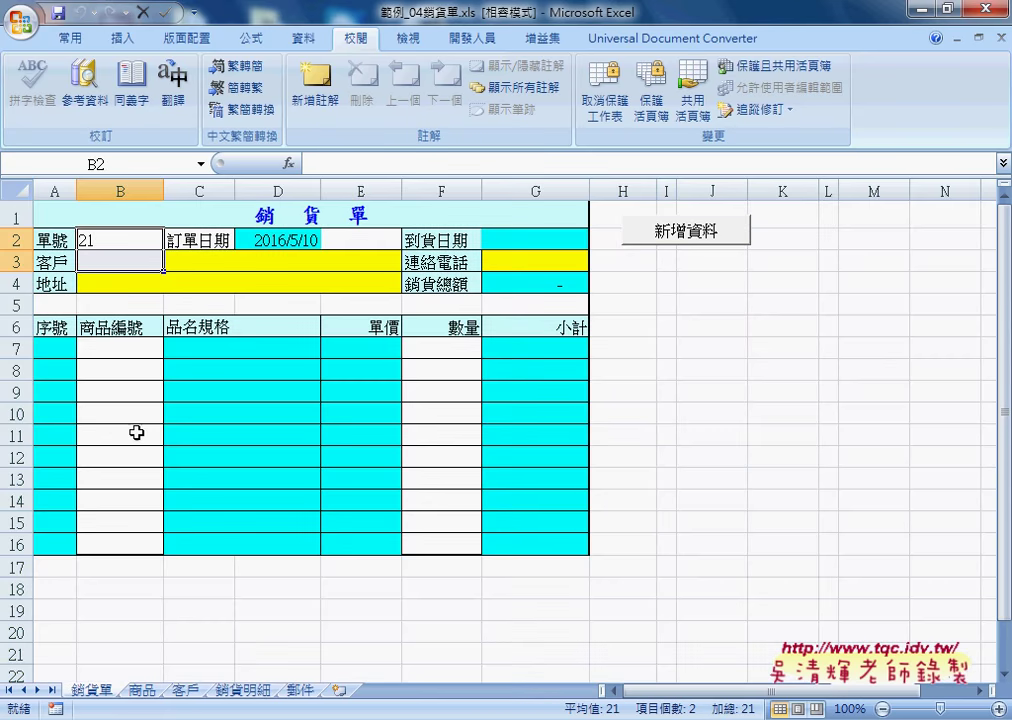